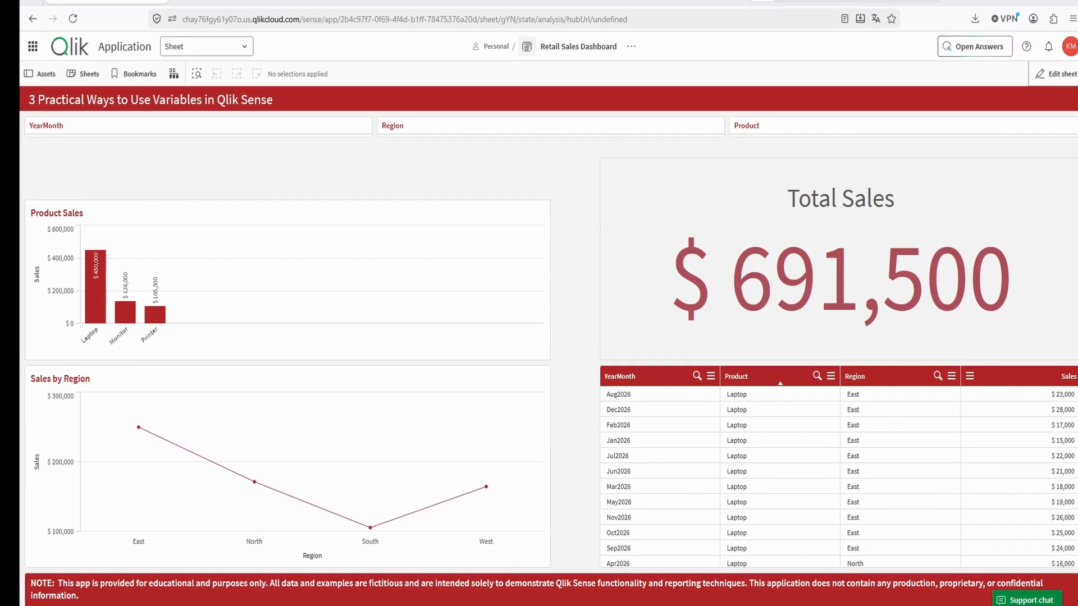
- Open the sheet for editing and start a new variable named vSelectedRegion
left_click(469, 135)
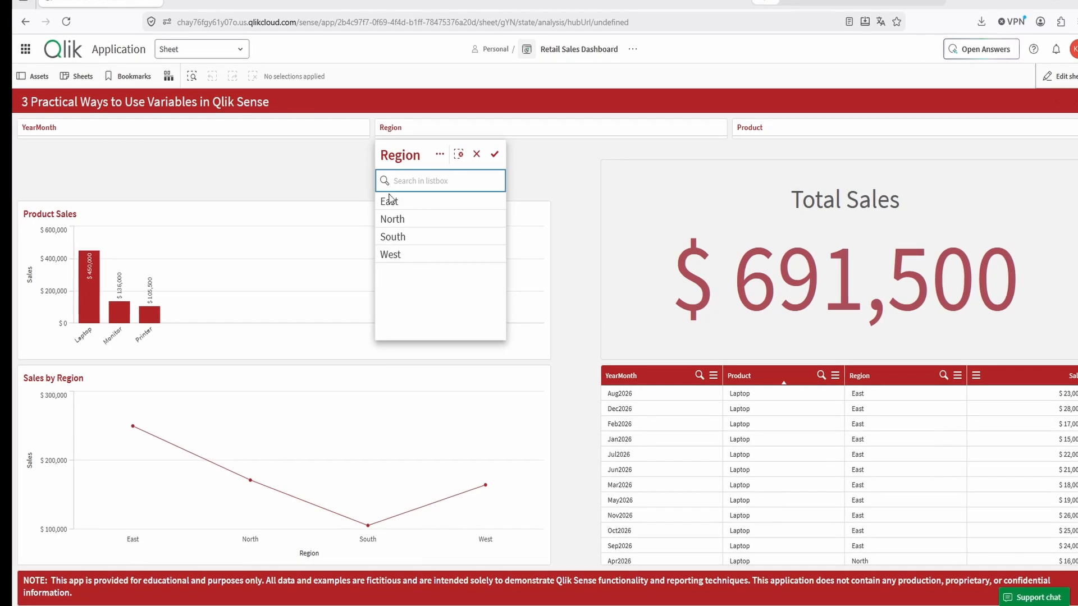
left_click(477, 154)
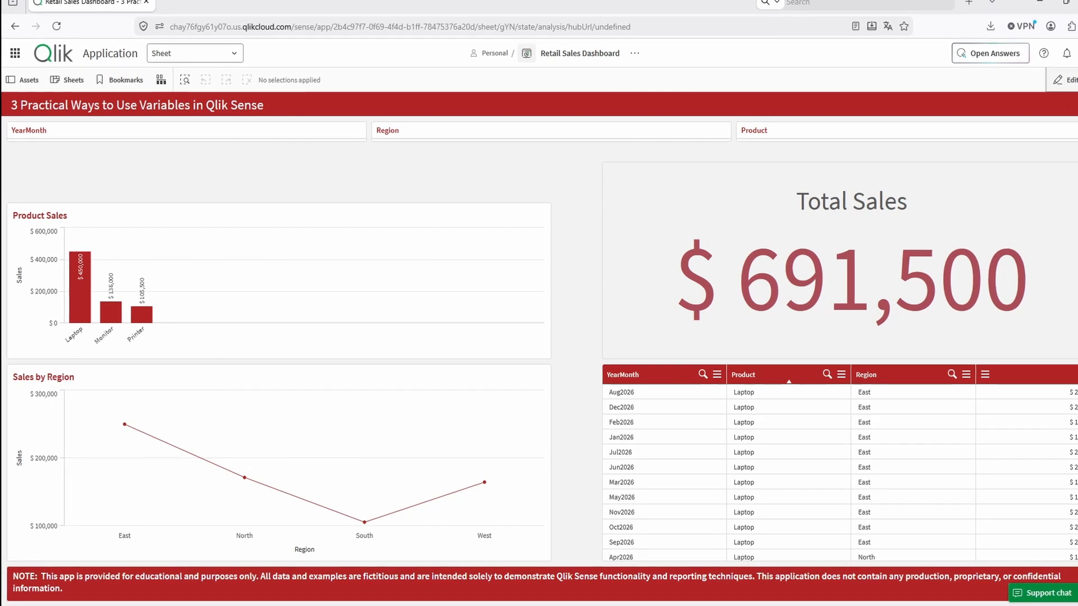
left_click(1064, 80)
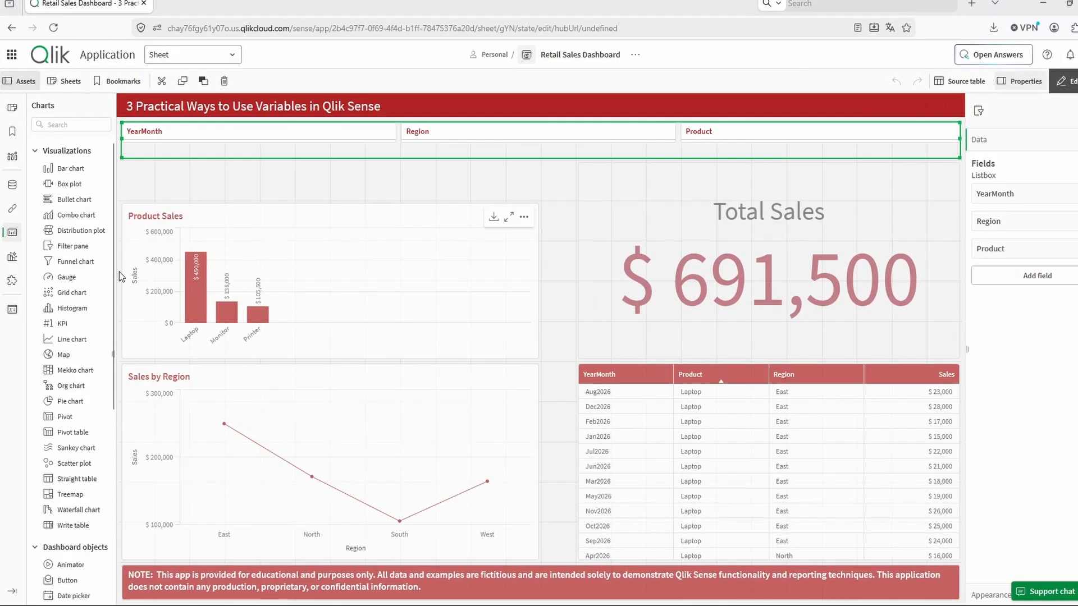
left_click(12, 309)
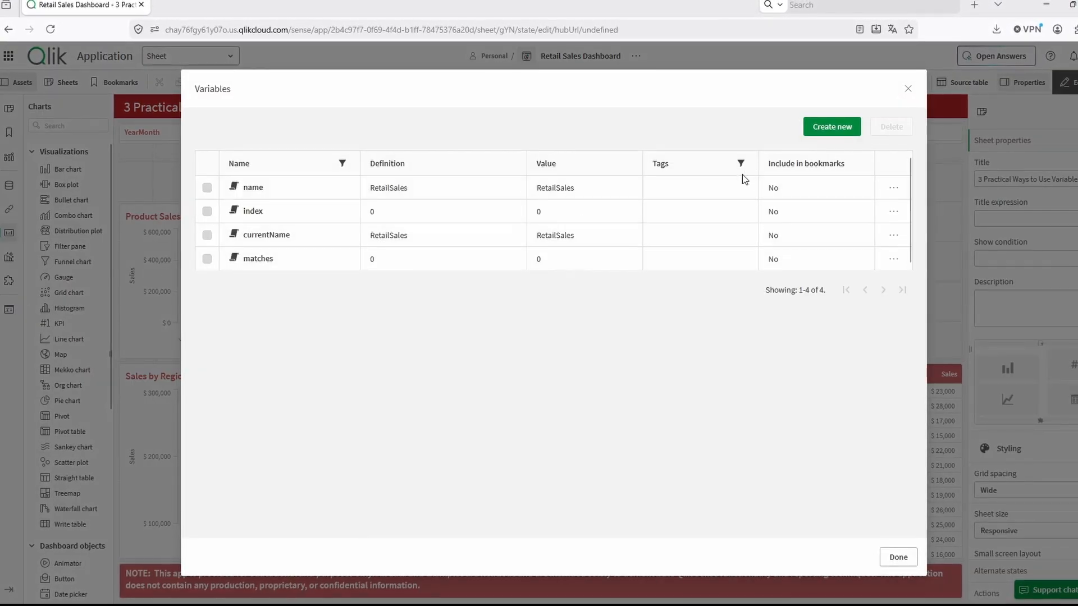
left_click(841, 130)
left_click(400, 244)
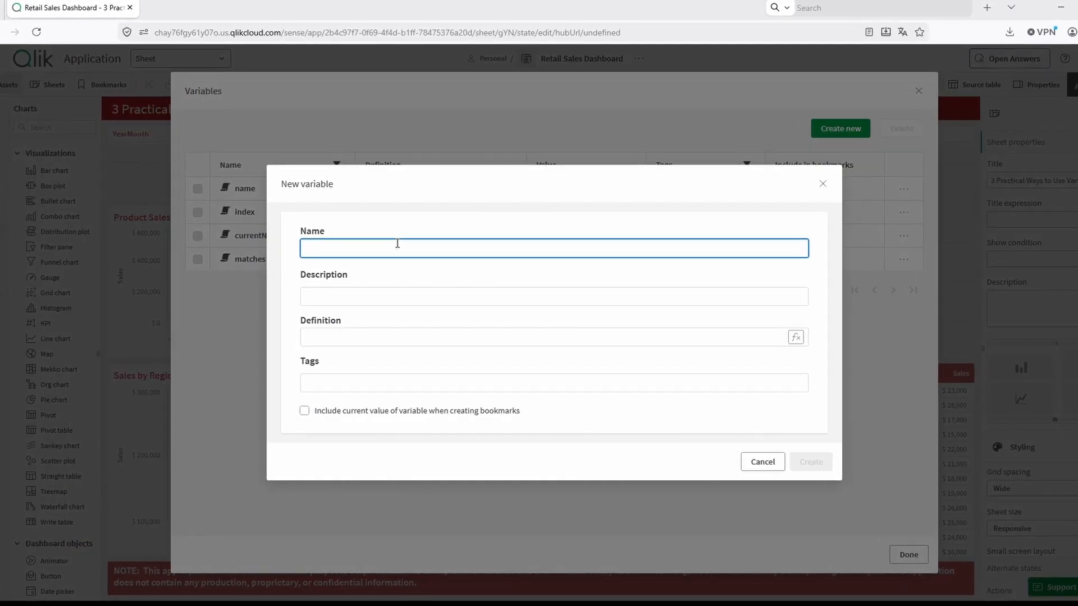
type("vSelectedRegion")
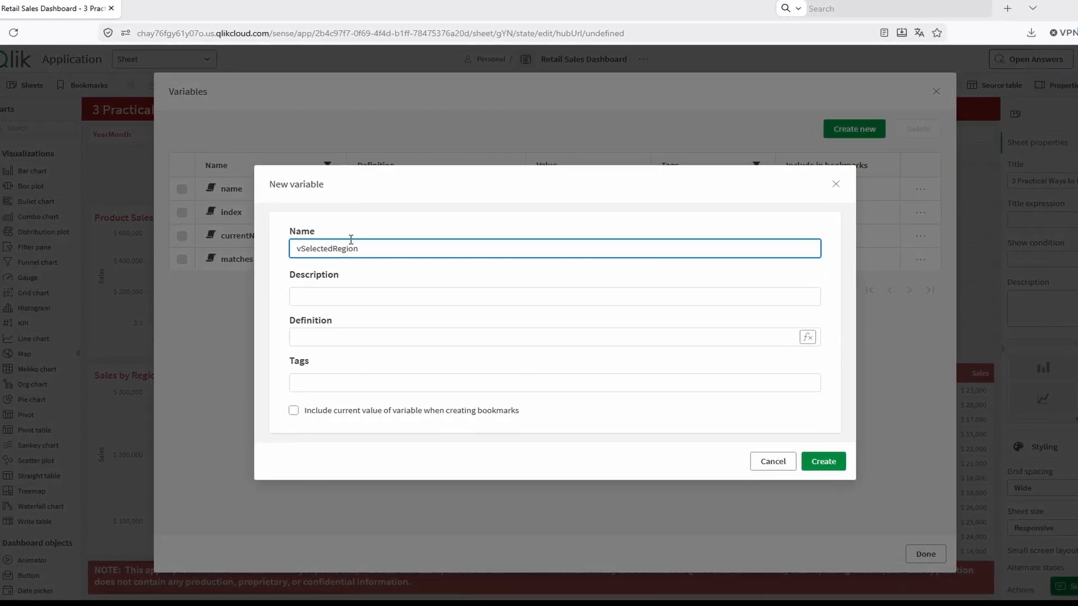
- Define the new variable as =GetFieldSelections(Region), create it and close the variables list
left_click(349, 336)
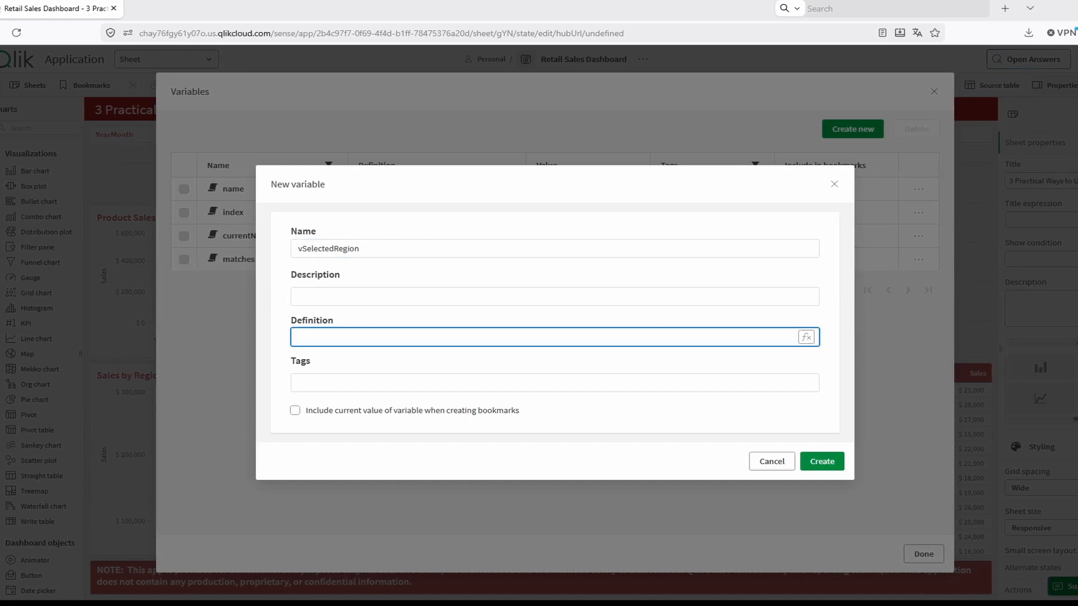
key("alt+Tab")
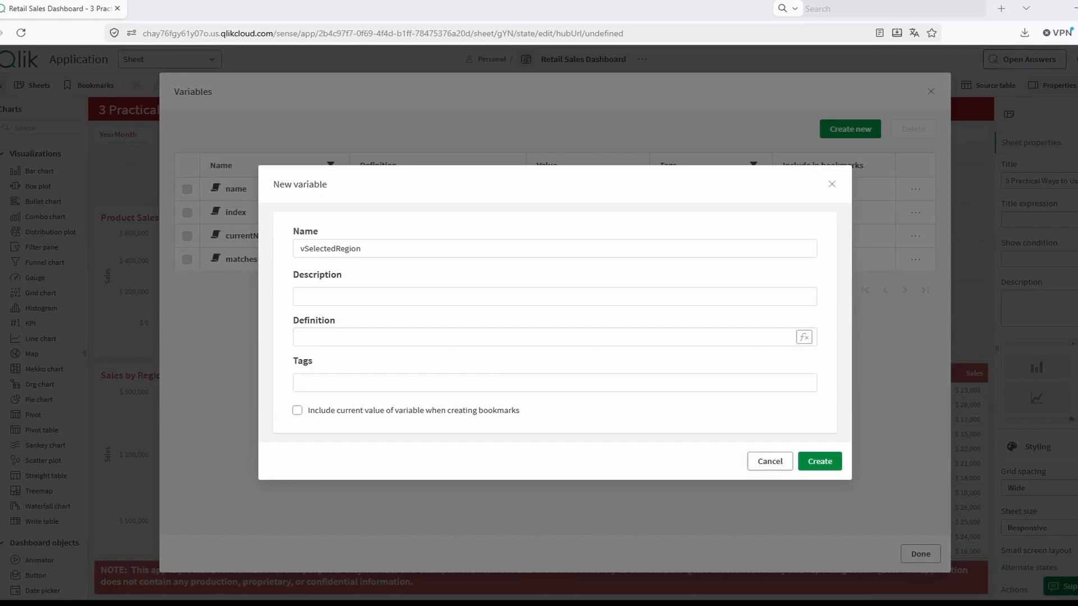
left_click(803, 337)
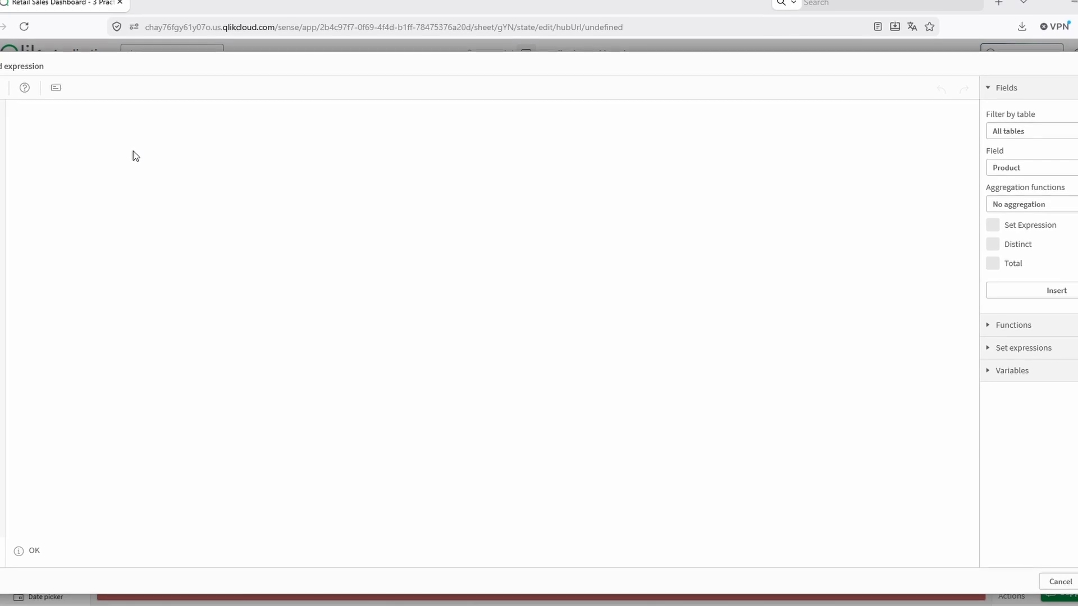
type("=GetFieldSelections(Region)")
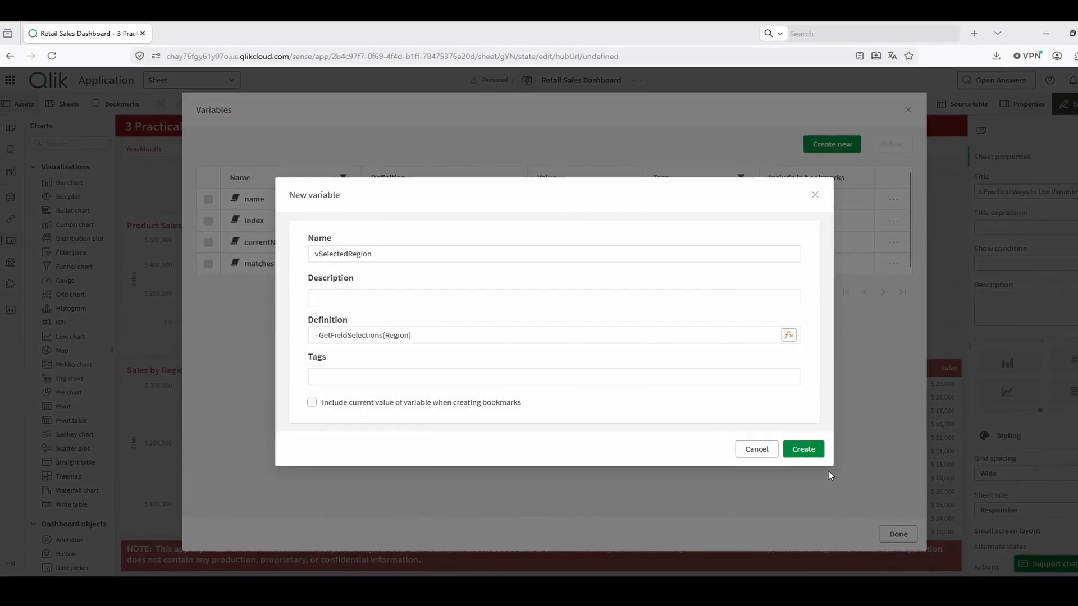
left_click(804, 448)
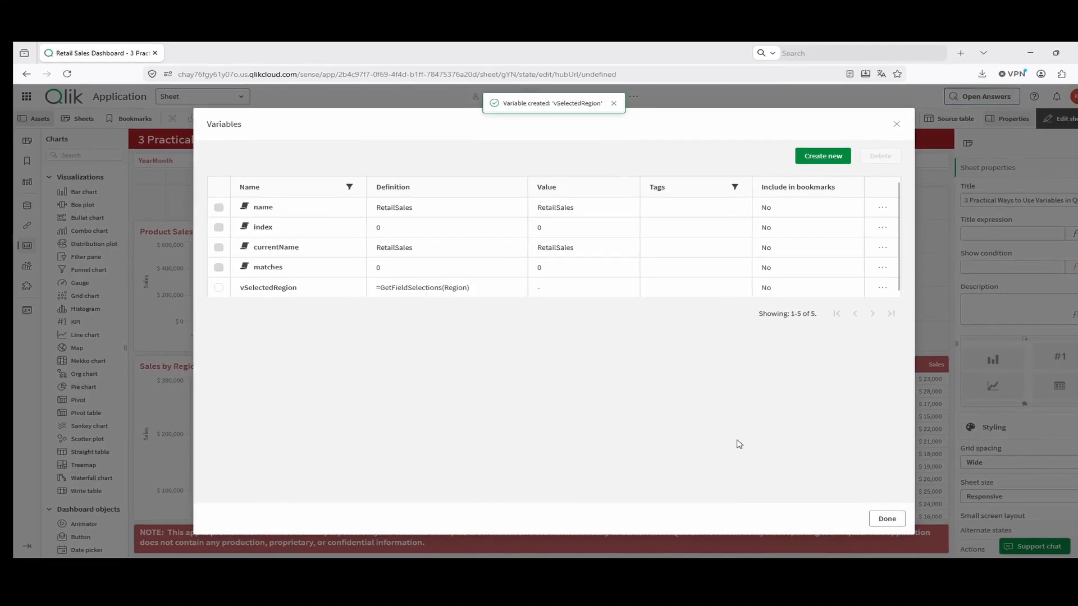
left_click(881, 511)
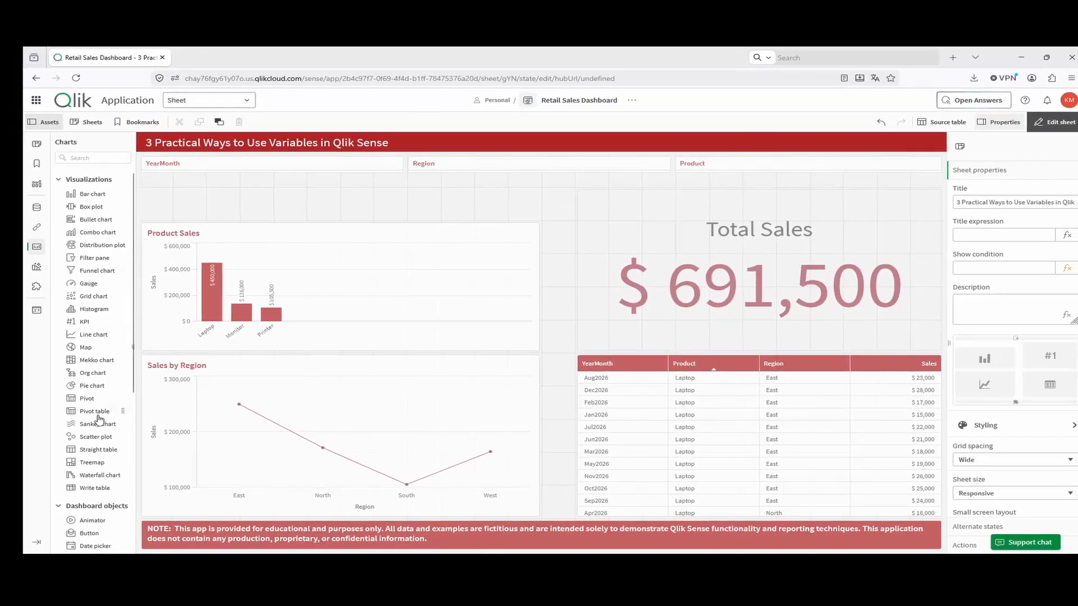
- Add a text object above the Product Sales chart with the measure ='Sales Dashboard - ' & (vSelectedRegion)
scroll(31, 439, "down", 3)
left_click_drag(100, 490, 297, 213)
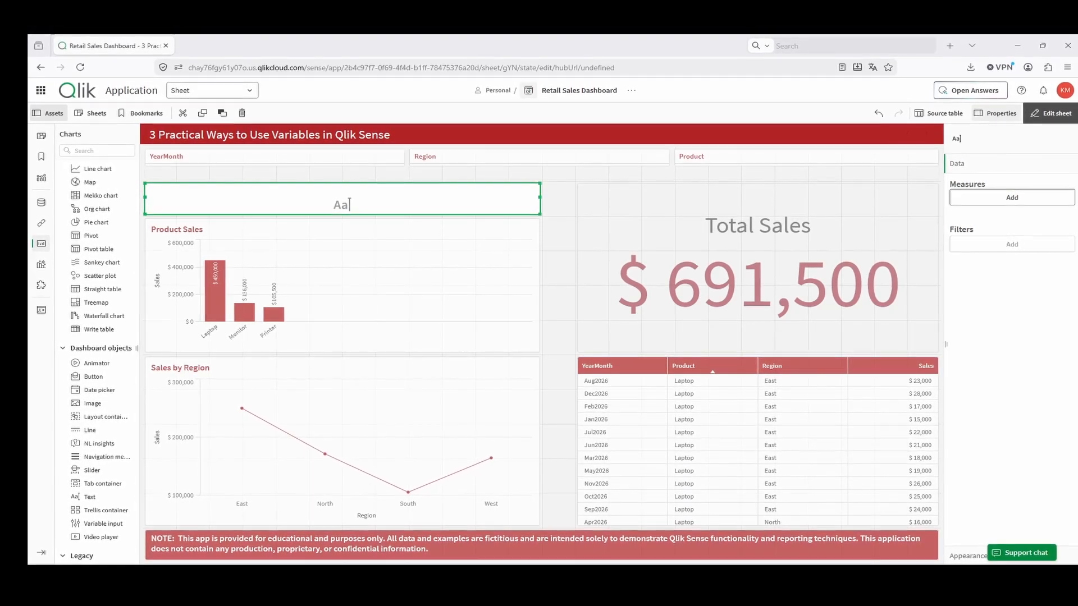
left_click(961, 200)
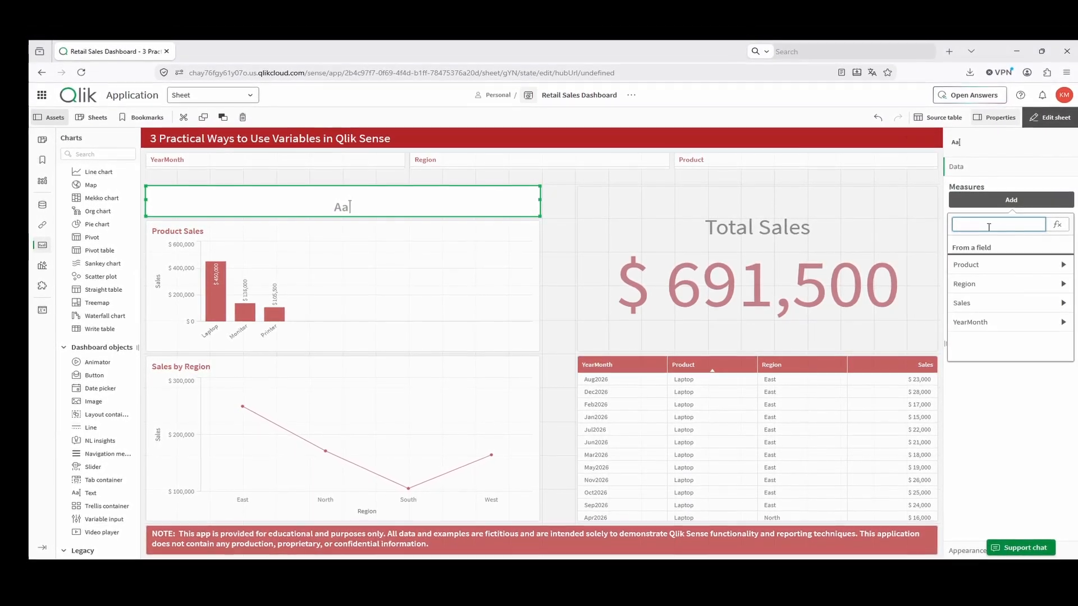
left_click(1058, 224)
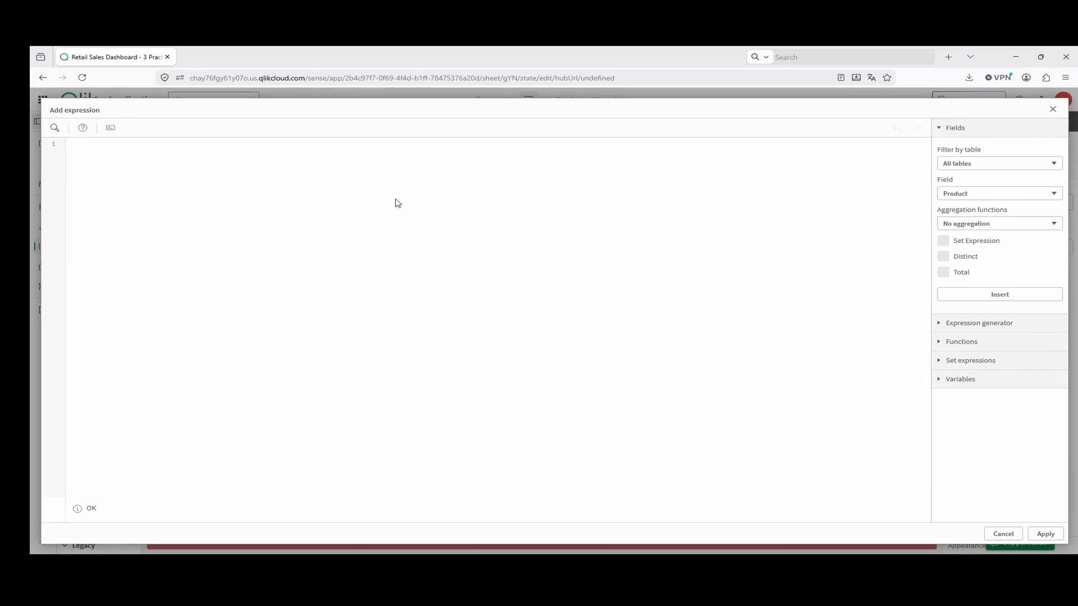
type("='Sales Dashboard - ' & (vSelectedRegion)")
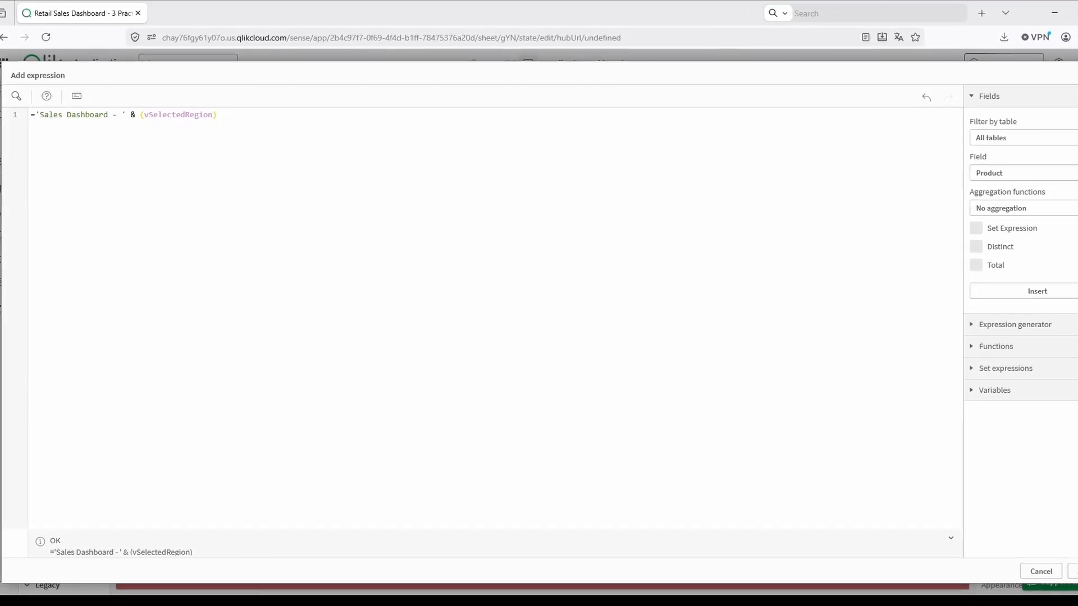
left_click(1076, 579)
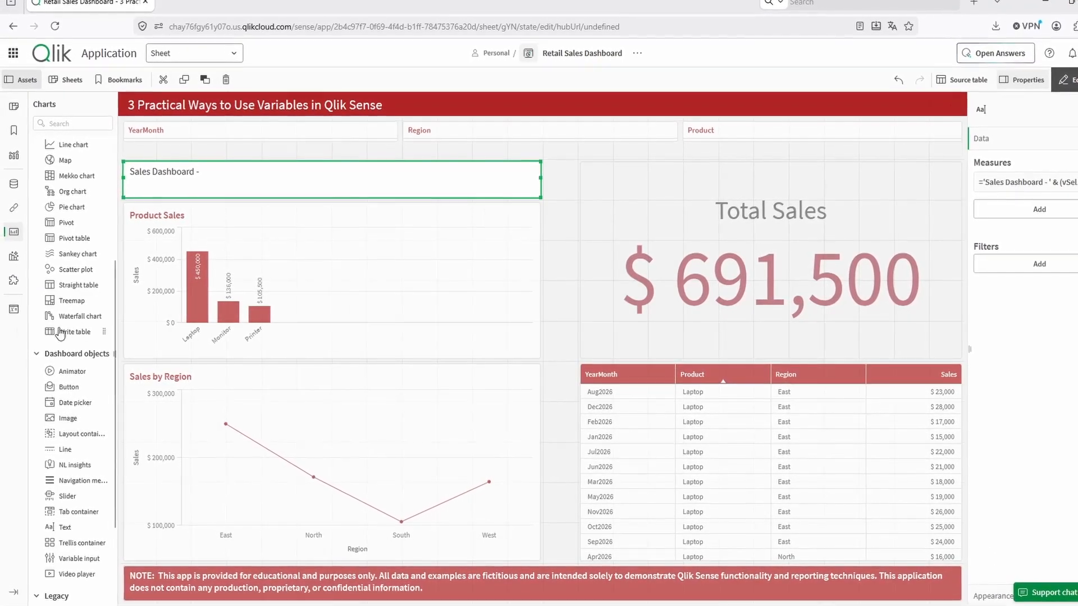
- Review the measure expression of the dashboard title text object and return the sheet to analysis view
left_click(1067, 76)
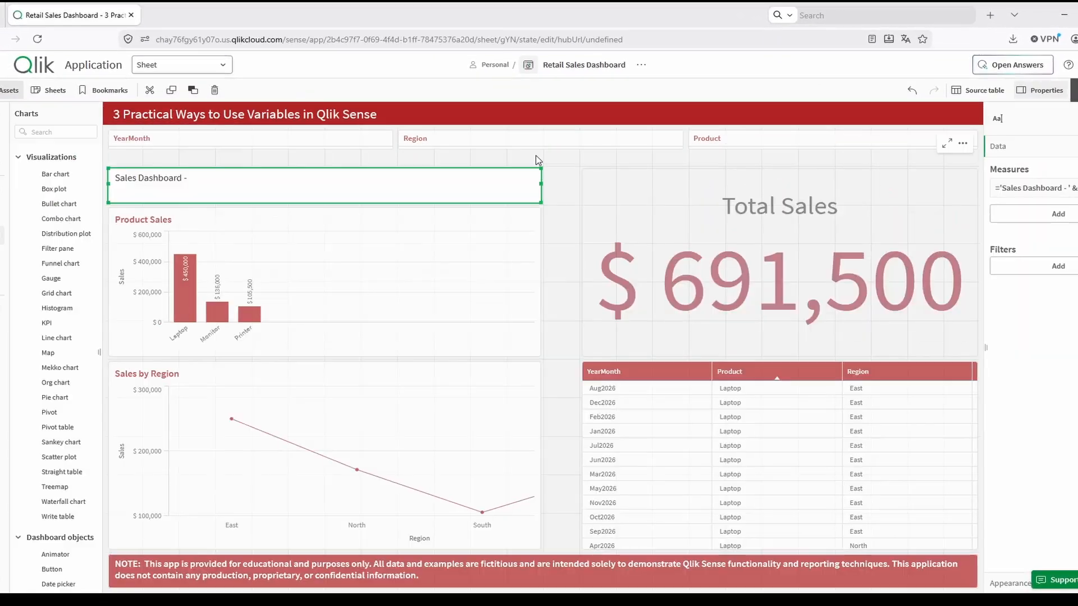
left_click(1061, 187)
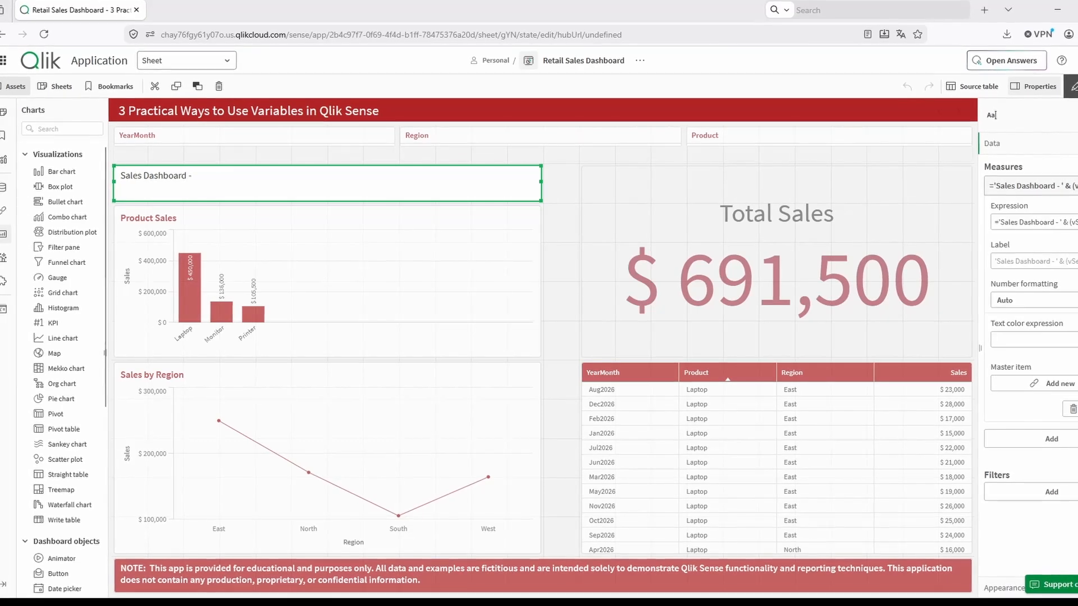
left_click(1075, 223)
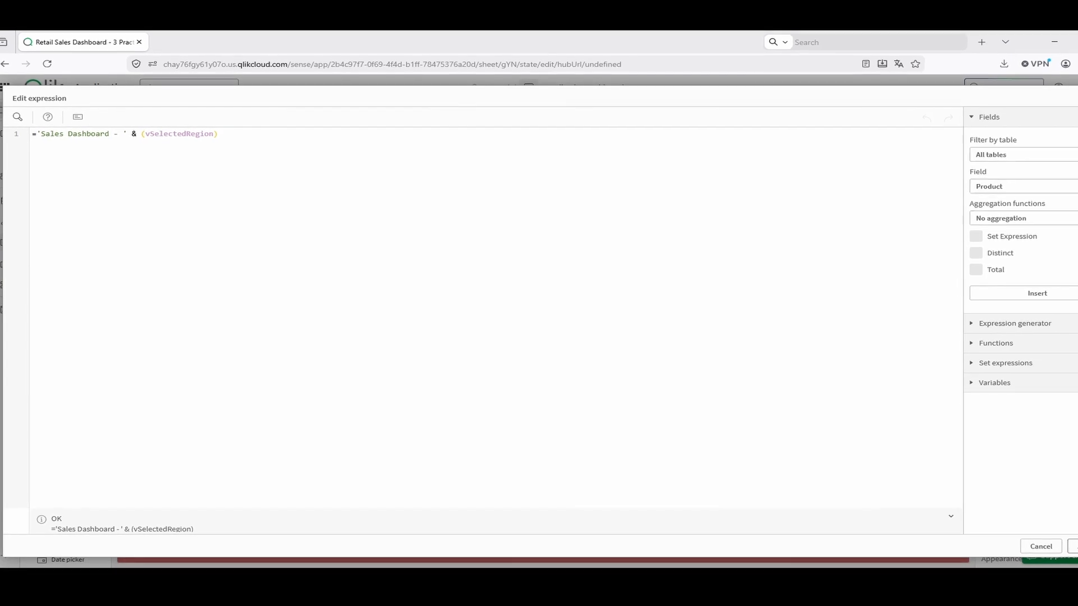
left_click(1075, 543)
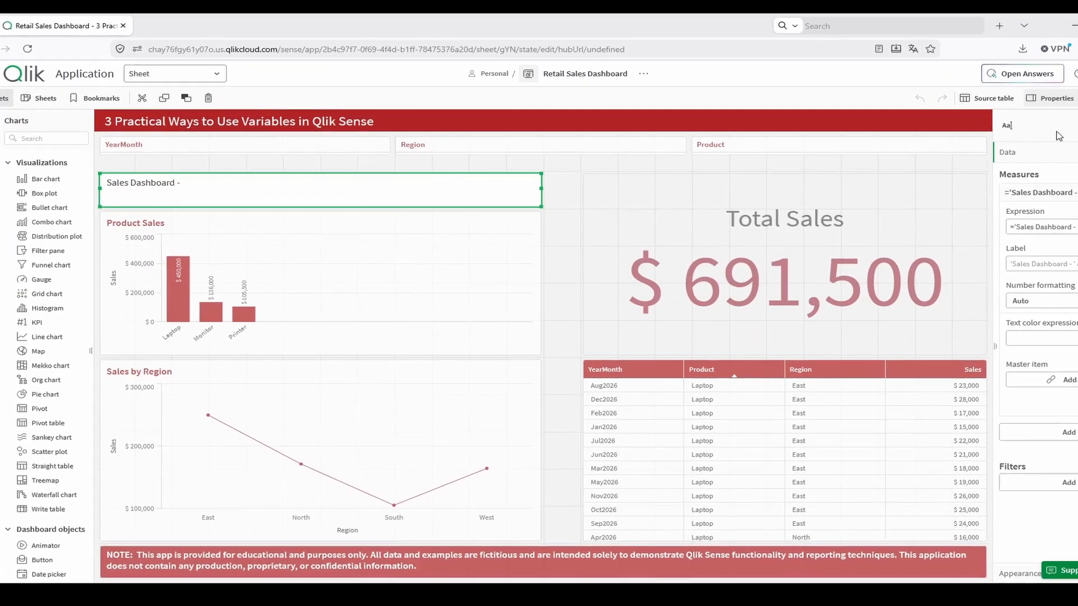
left_click(1077, 101)
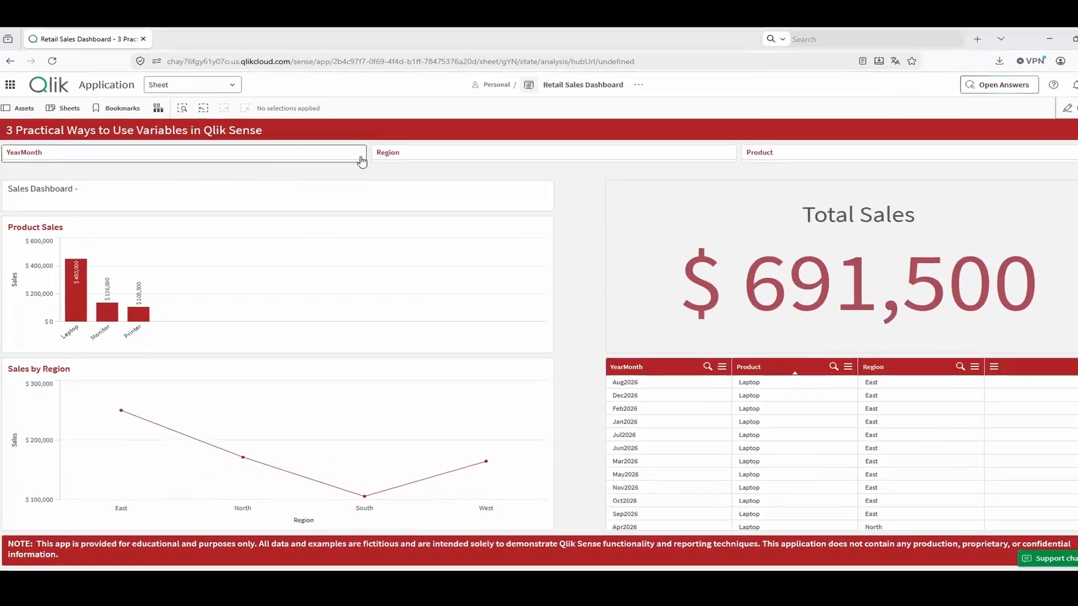
- Filter the dashboard to the North region and confirm the selection to test the dynamic title
left_click(465, 155)
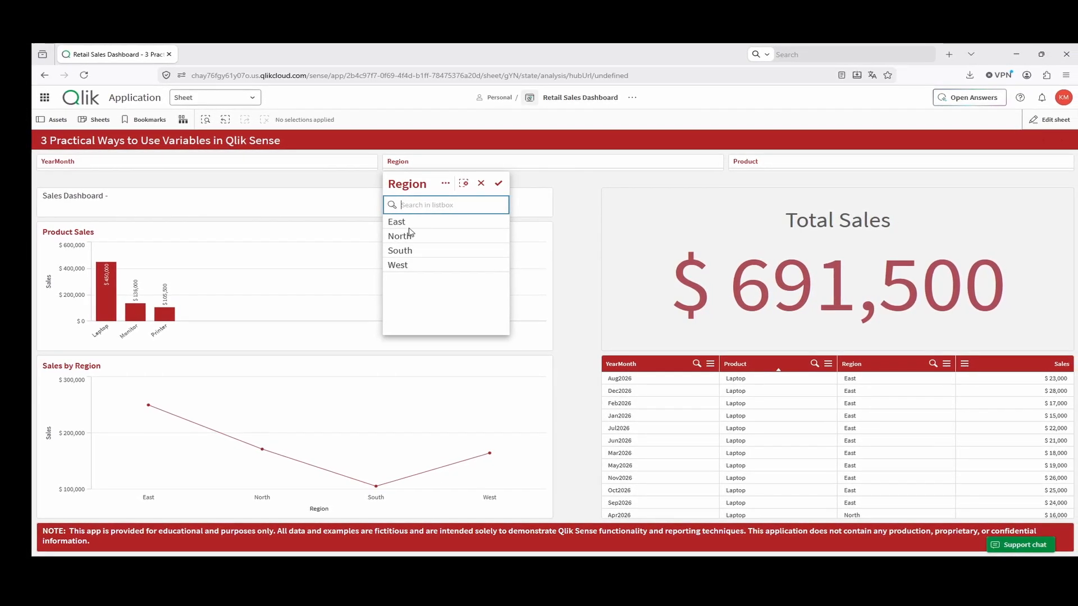
left_click(427, 236)
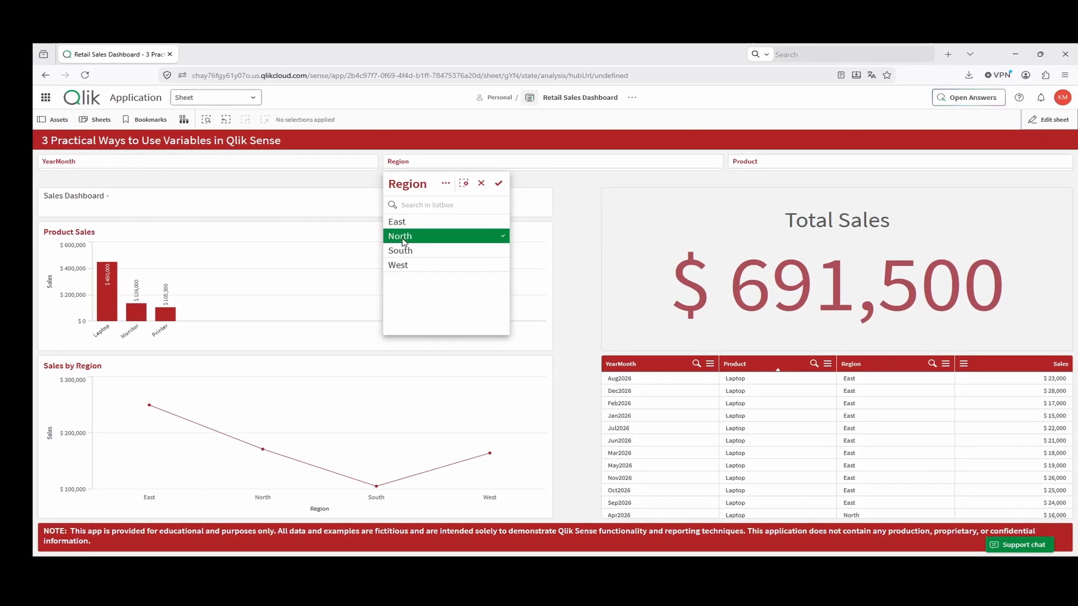
left_click(498, 185)
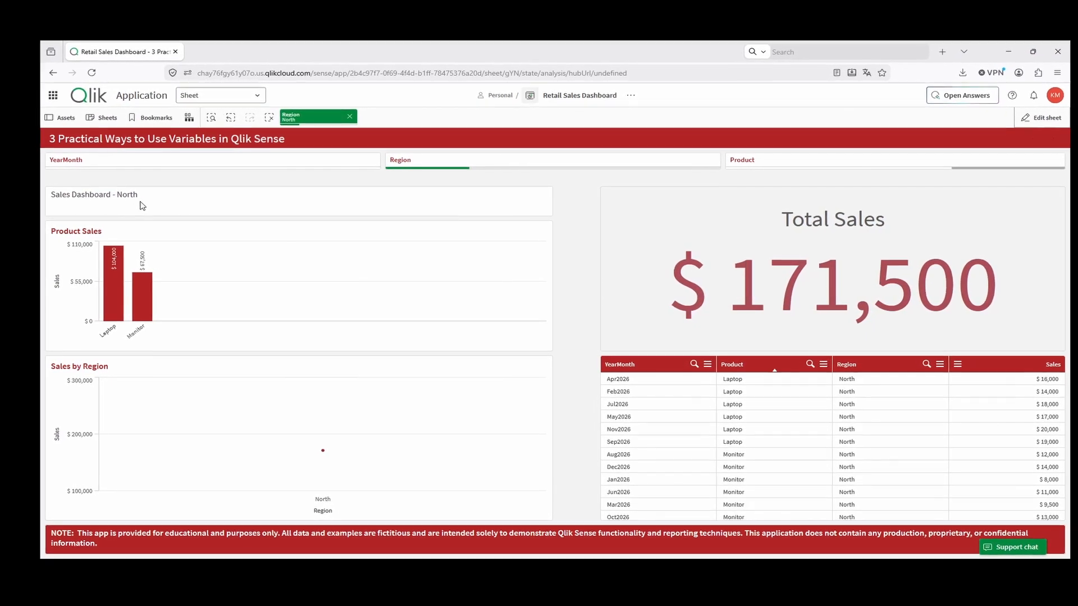
- Switch the Region filter to East only, and add West, South and North one by one
left_click(471, 163)
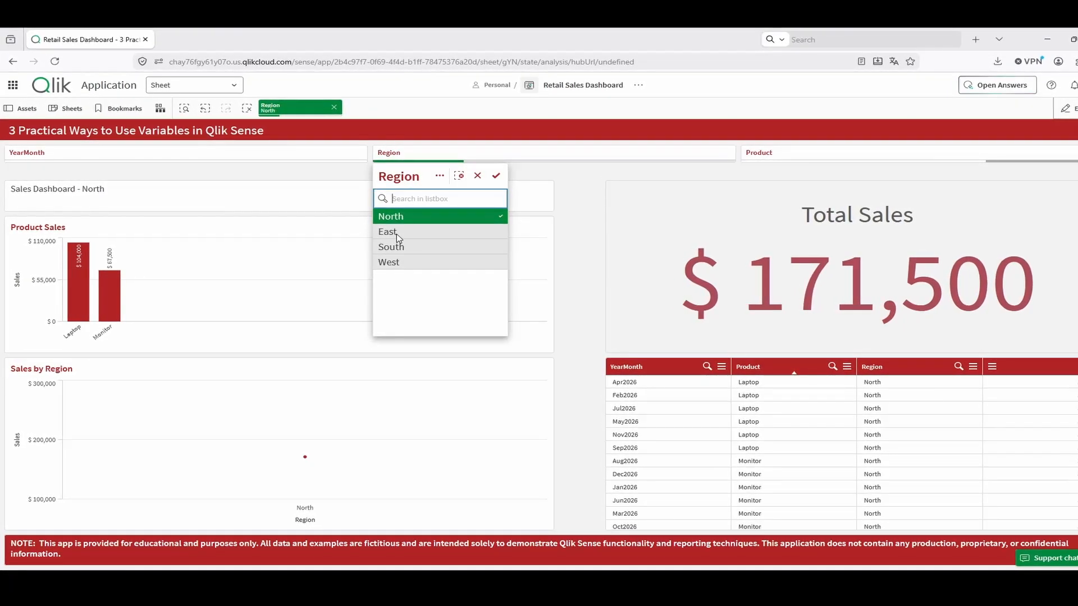
left_click(410, 234)
left_click(412, 218)
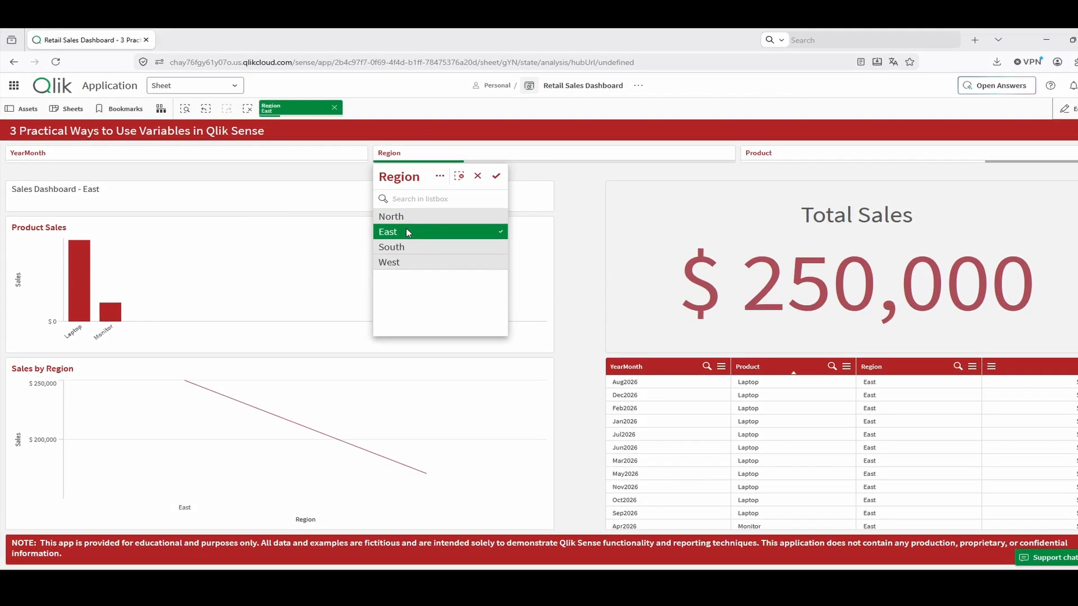
left_click(412, 262)
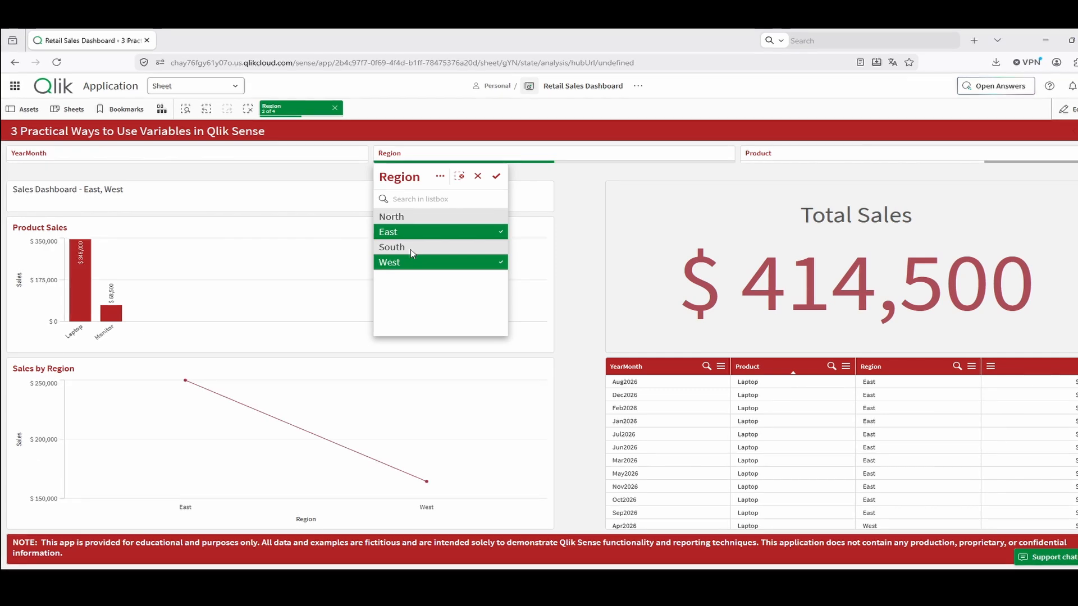
left_click(410, 248)
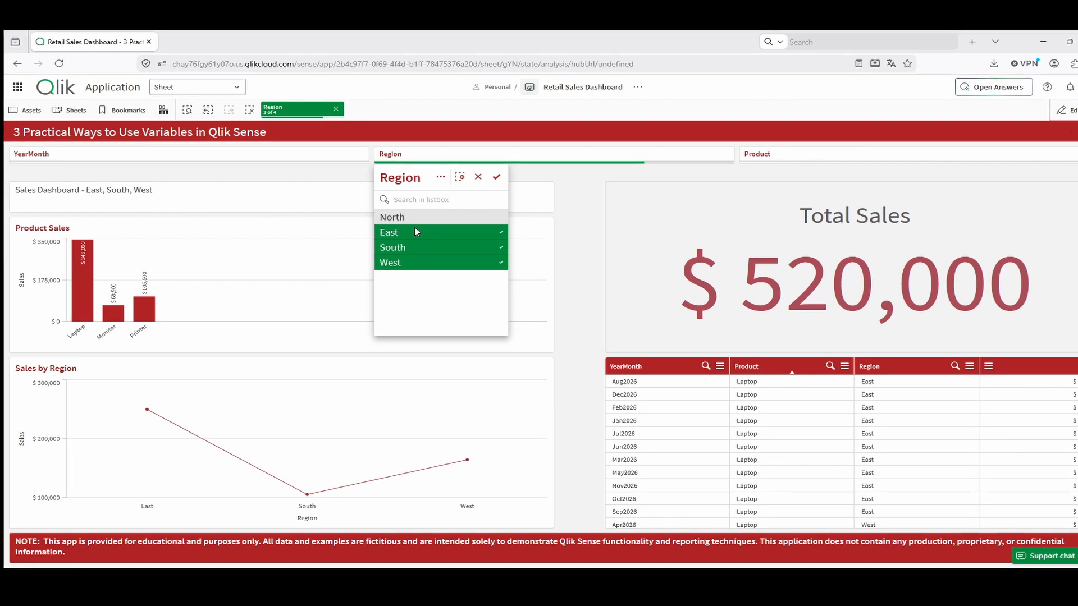
left_click(424, 222)
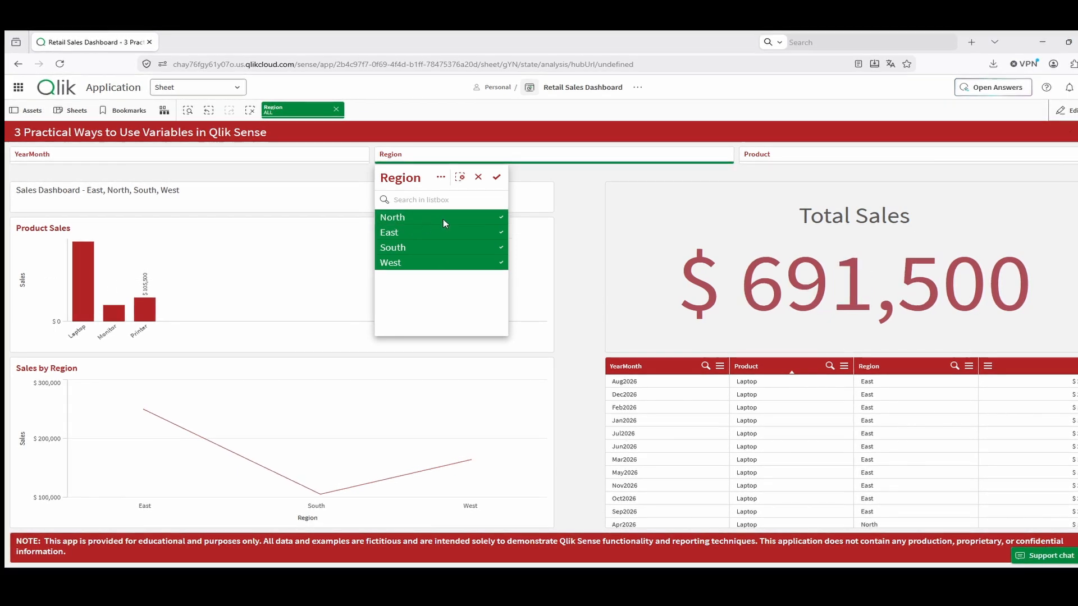
- Take East and South out of the Region selection and put both back to test the title
left_click(462, 231)
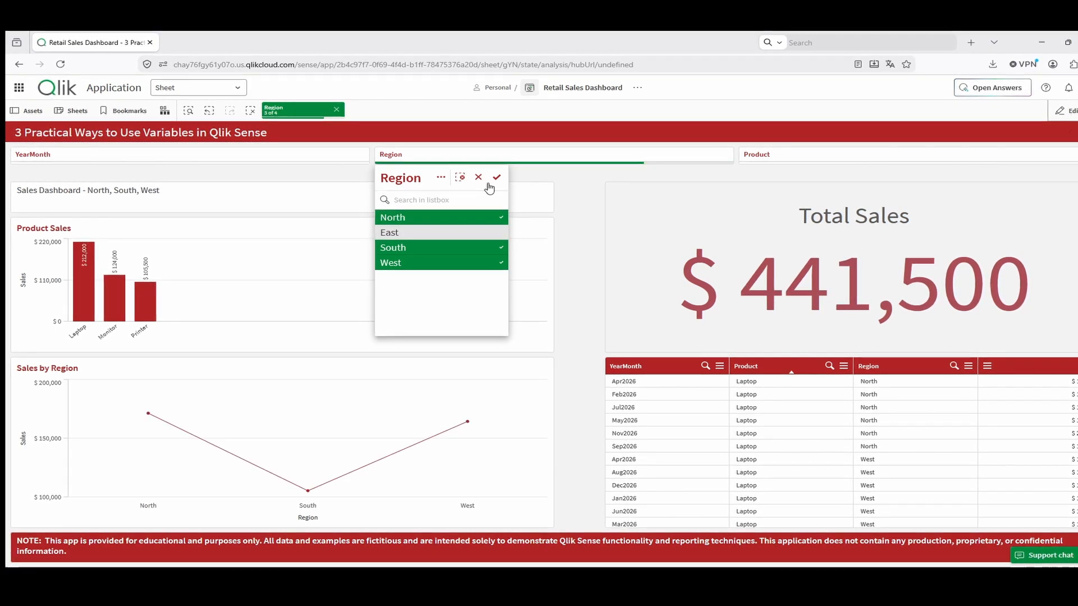
left_click(458, 254)
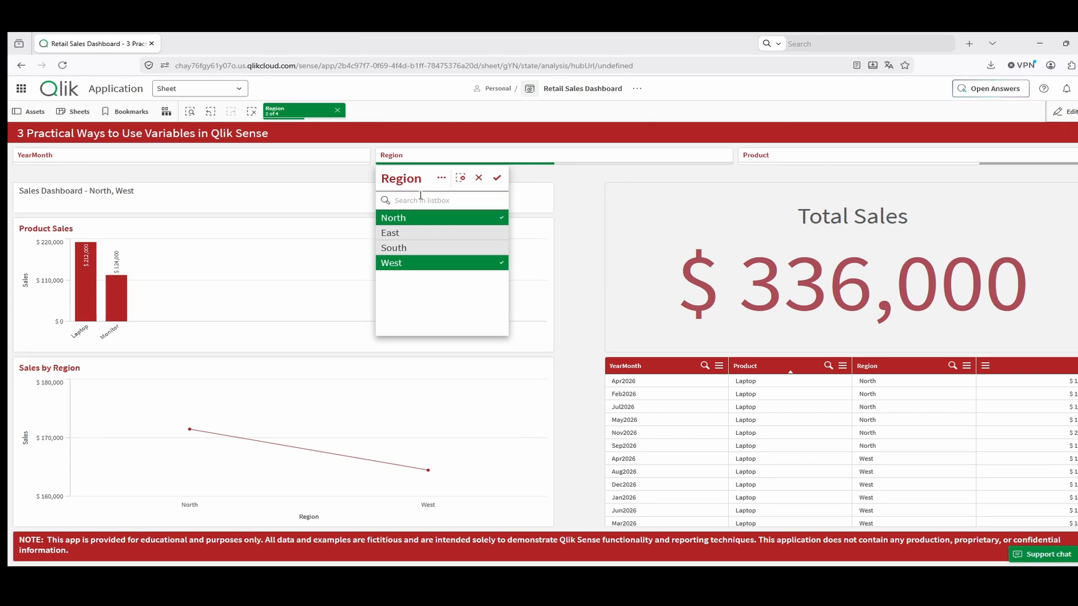
left_click(422, 234)
left_click(423, 248)
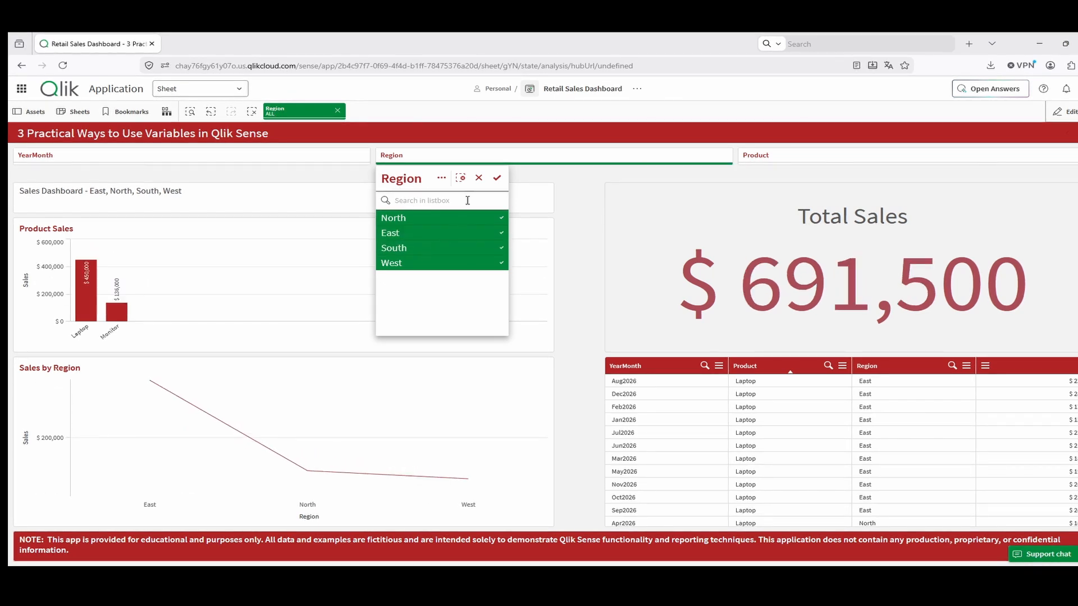
left_click(438, 222)
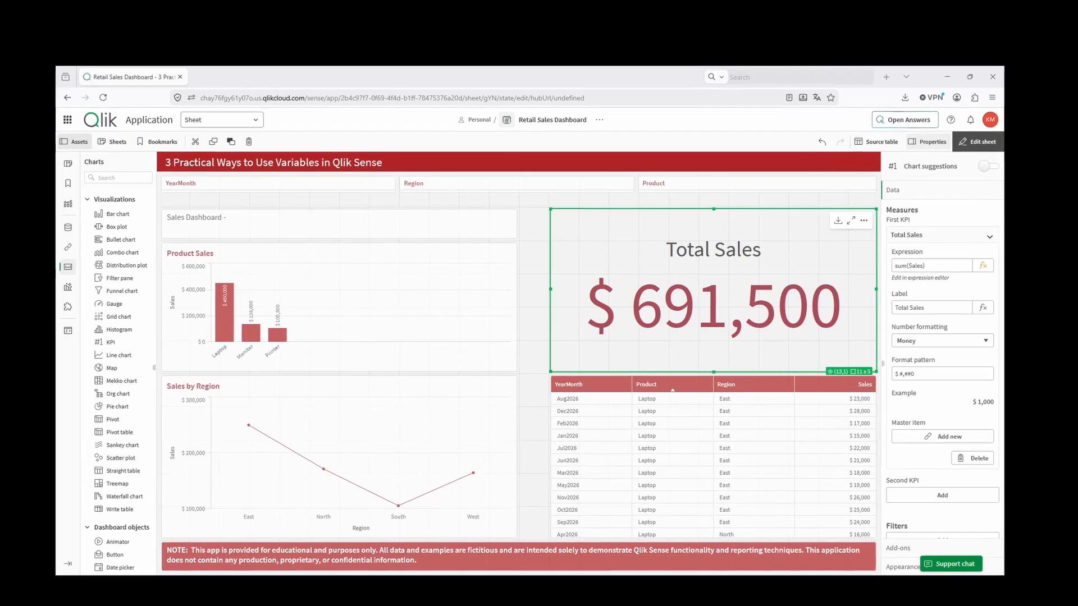
- Leave sheet editing and return the dashboard to analysis view
left_click(979, 142)
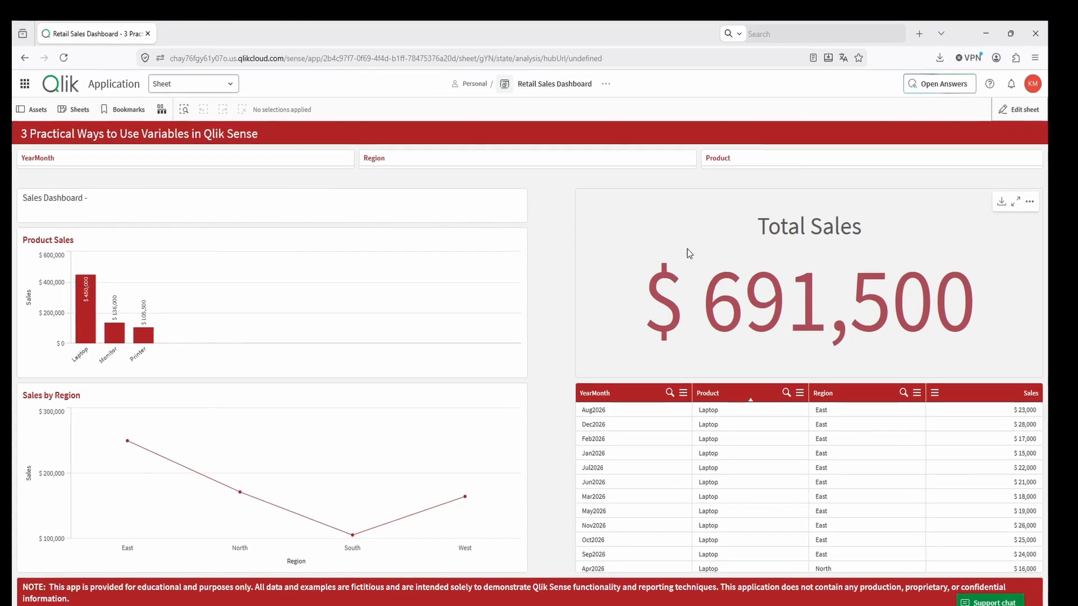
- Return the sheet to edit mode and start a new variable named vTotalSales
left_click(1026, 110)
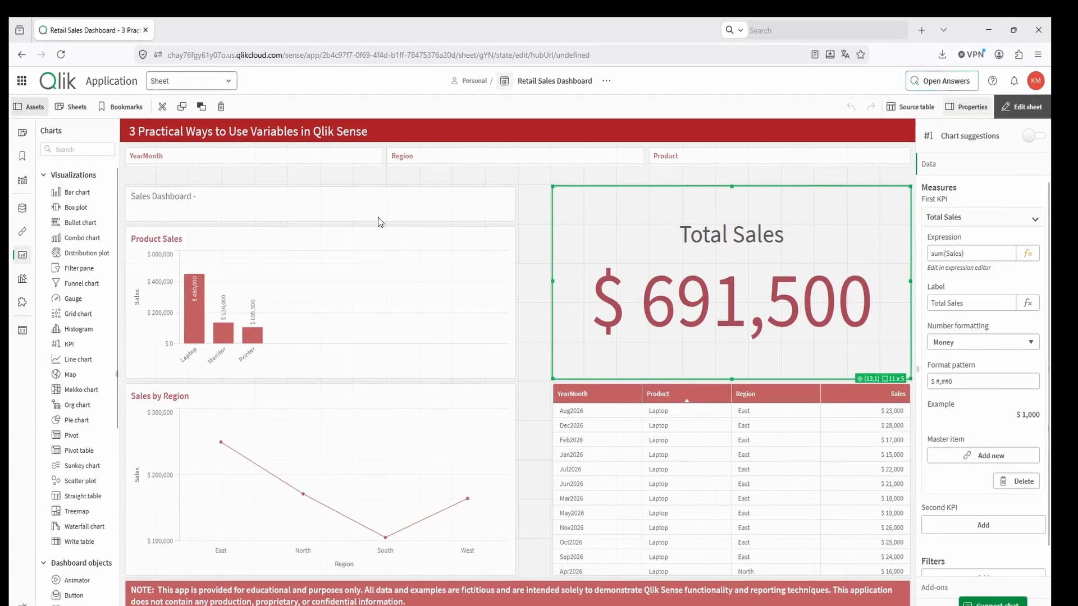
left_click(23, 330)
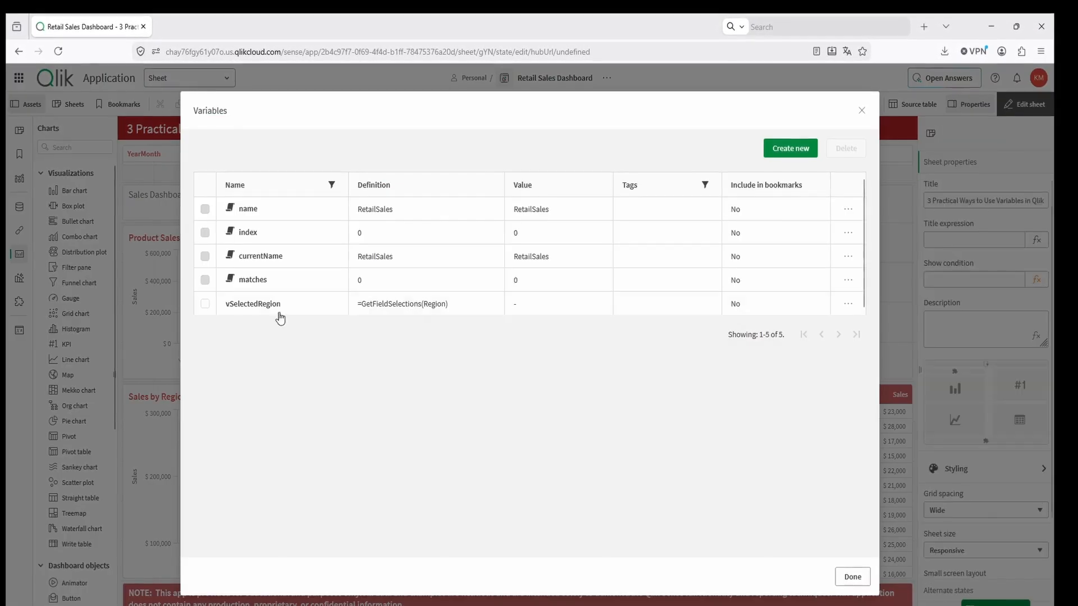
left_click(790, 149)
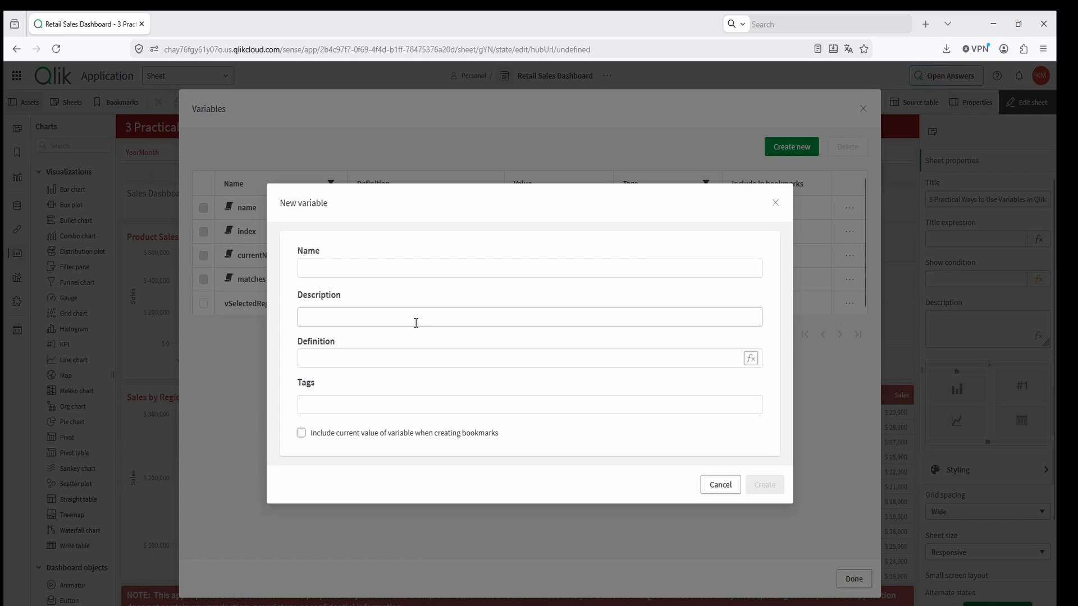
left_click(352, 268)
type("vTotalSales")
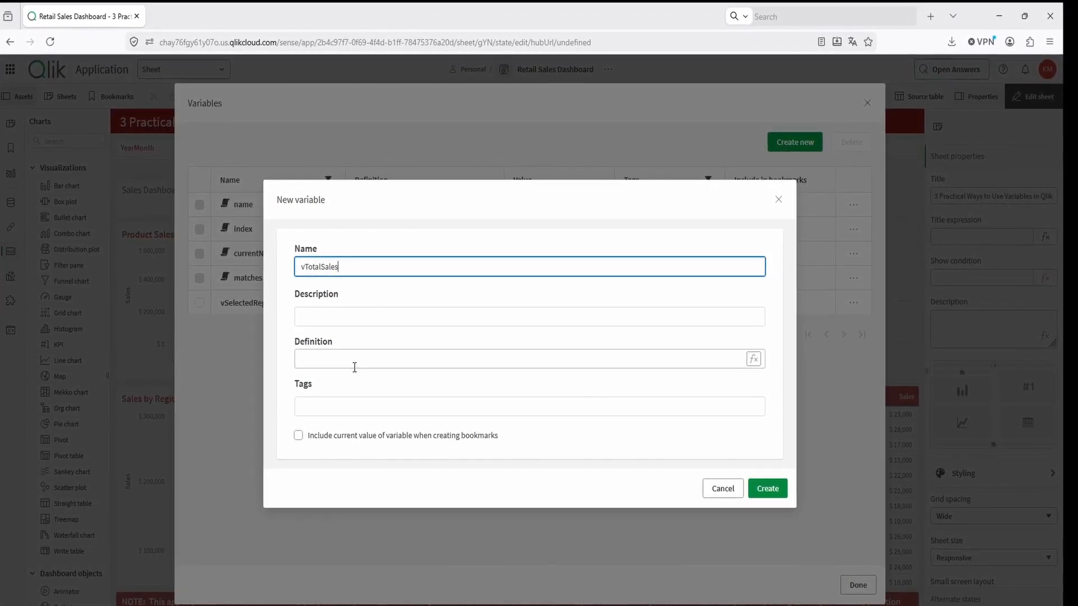
- Define the new variable as Sum(Sales), create it, and close the variables overview
left_click(753, 358)
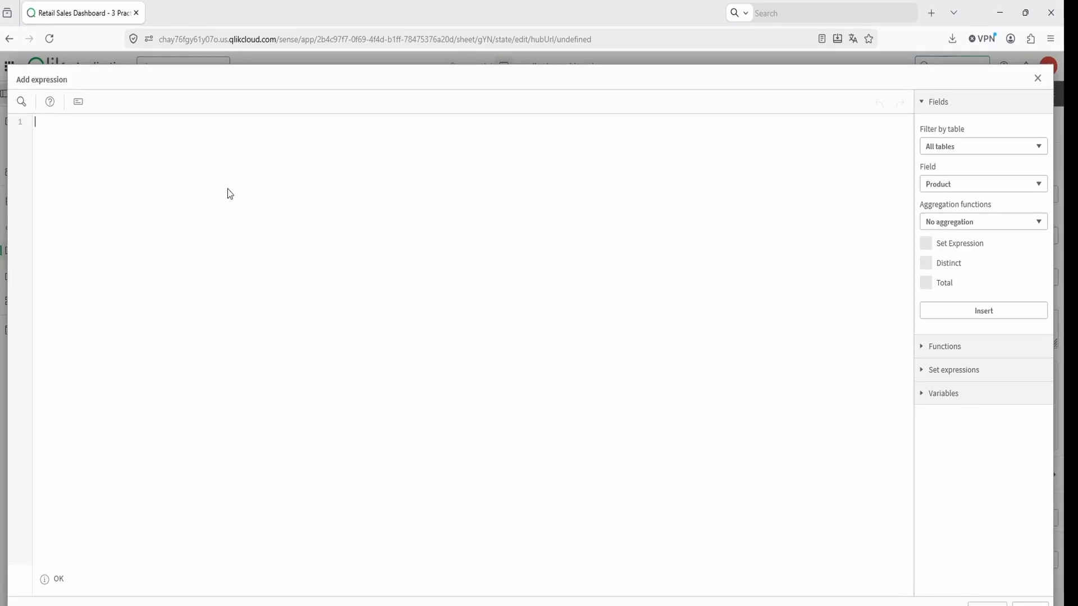
type("Sum")
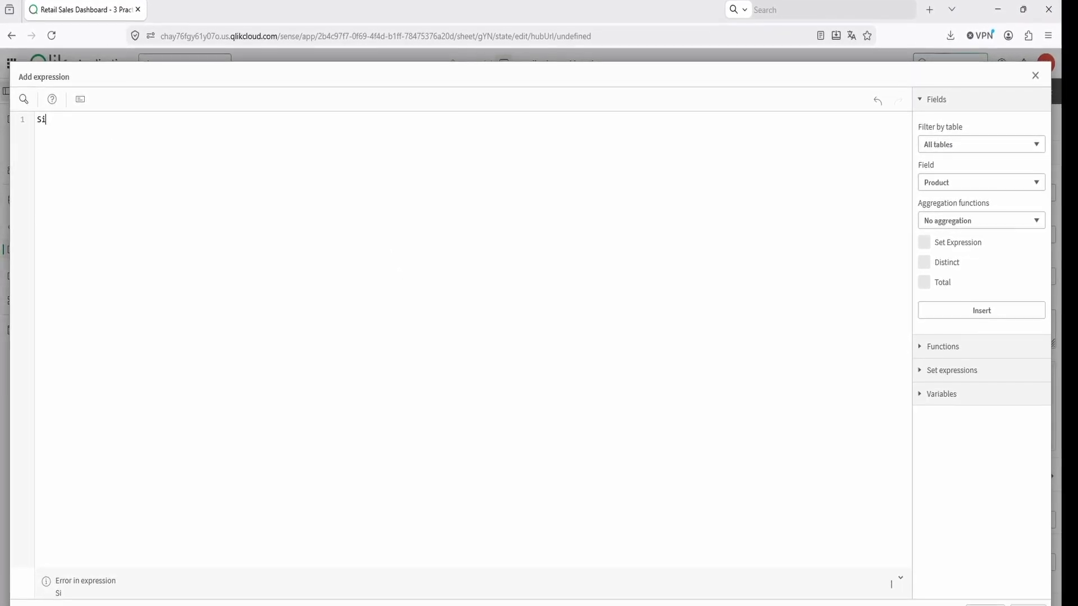
type("(")
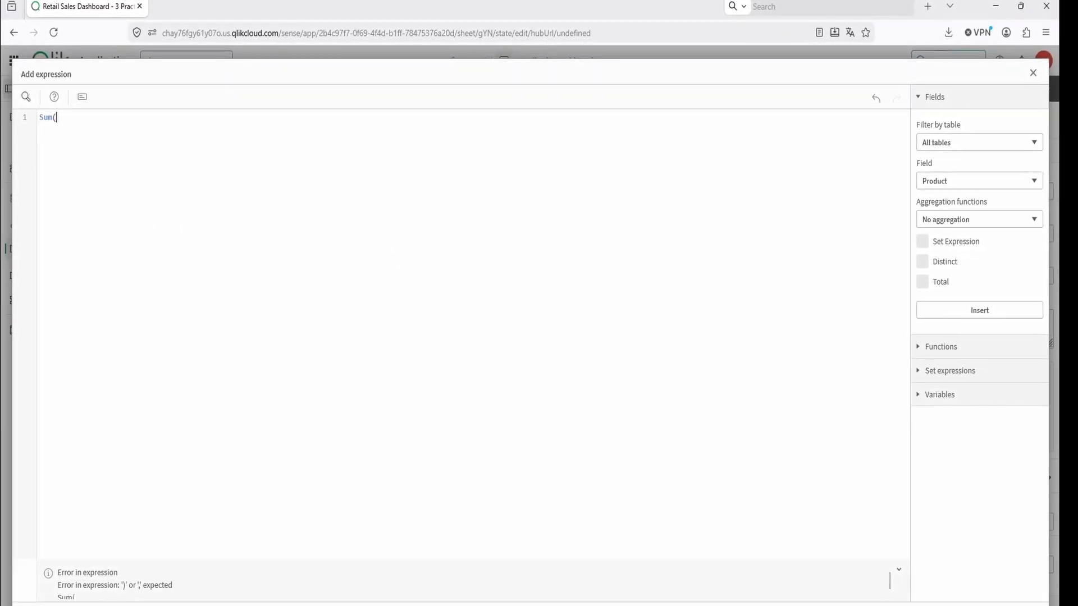
type("sales")
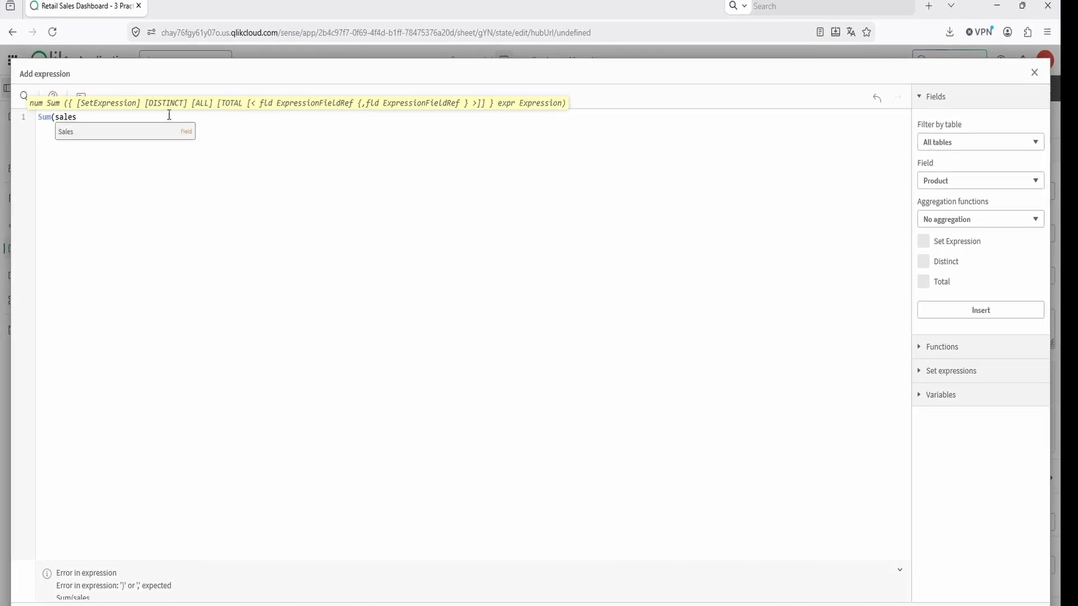
left_click(133, 130)
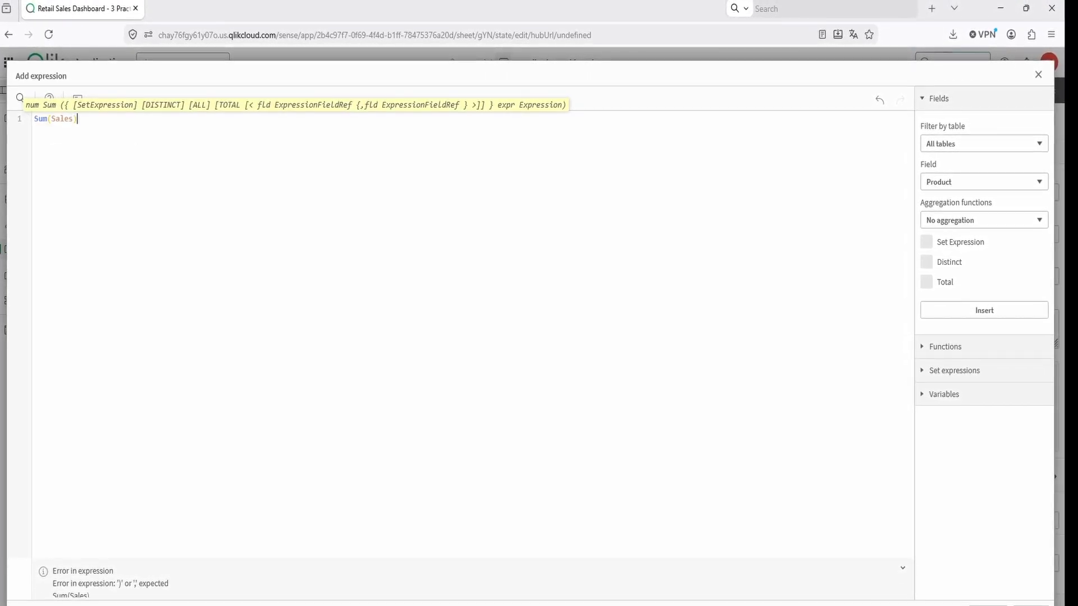
type(")")
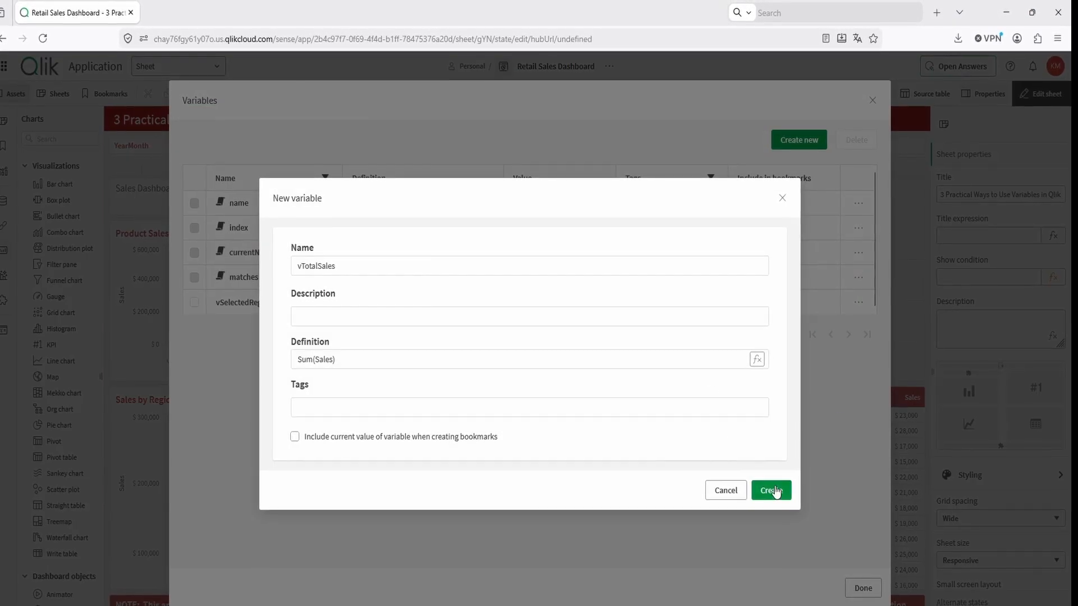
left_click(772, 491)
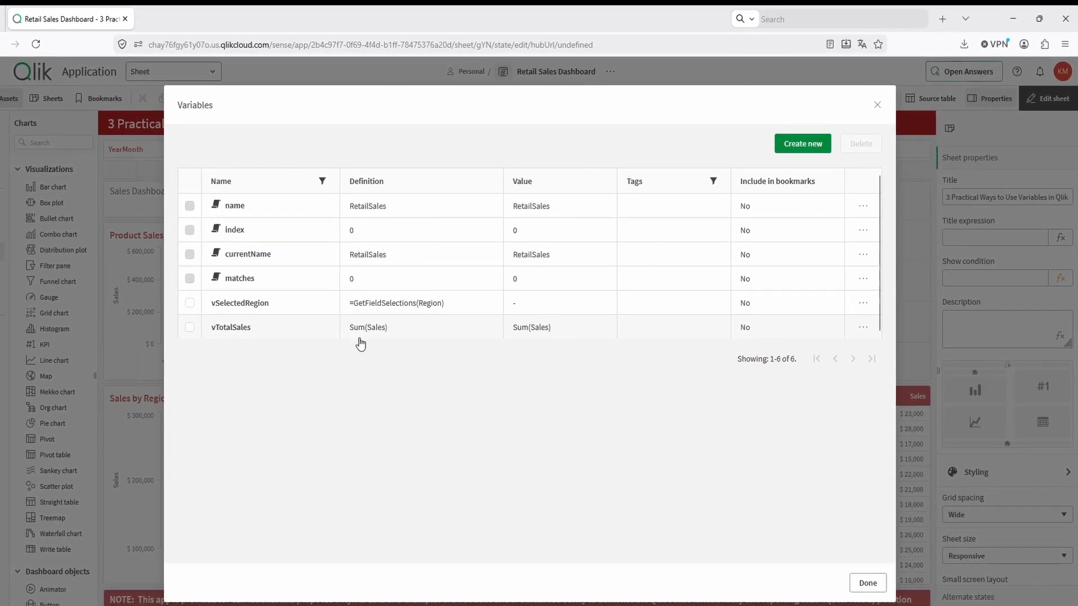
left_click(872, 584)
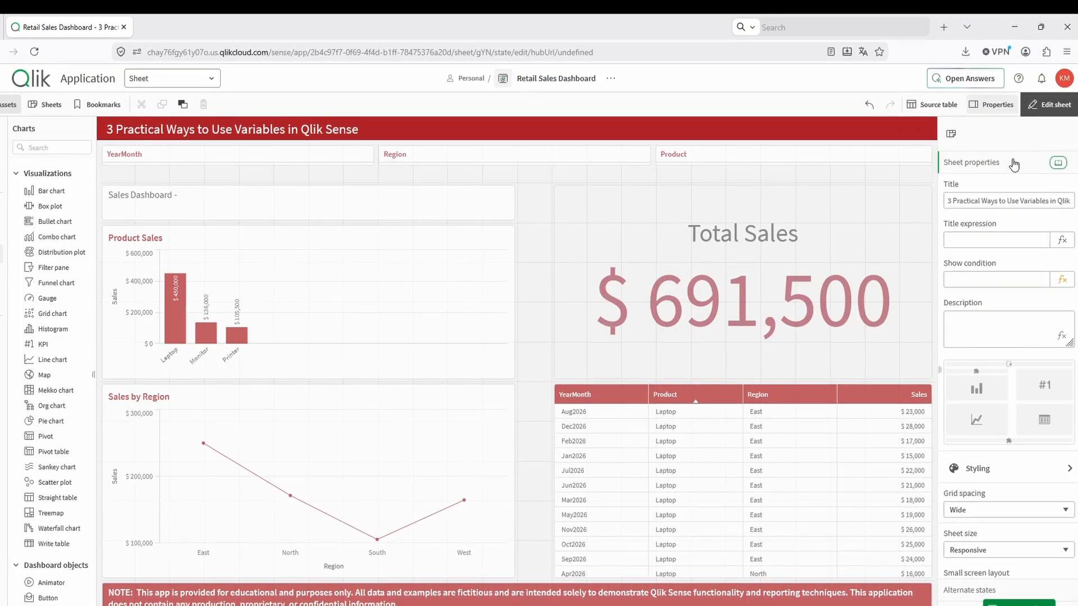
- Set the Total Sales KPI's measure expression to $(vTotalSales), keeping sum(Sales) as a comment, and leave sheet editing
left_click(879, 274)
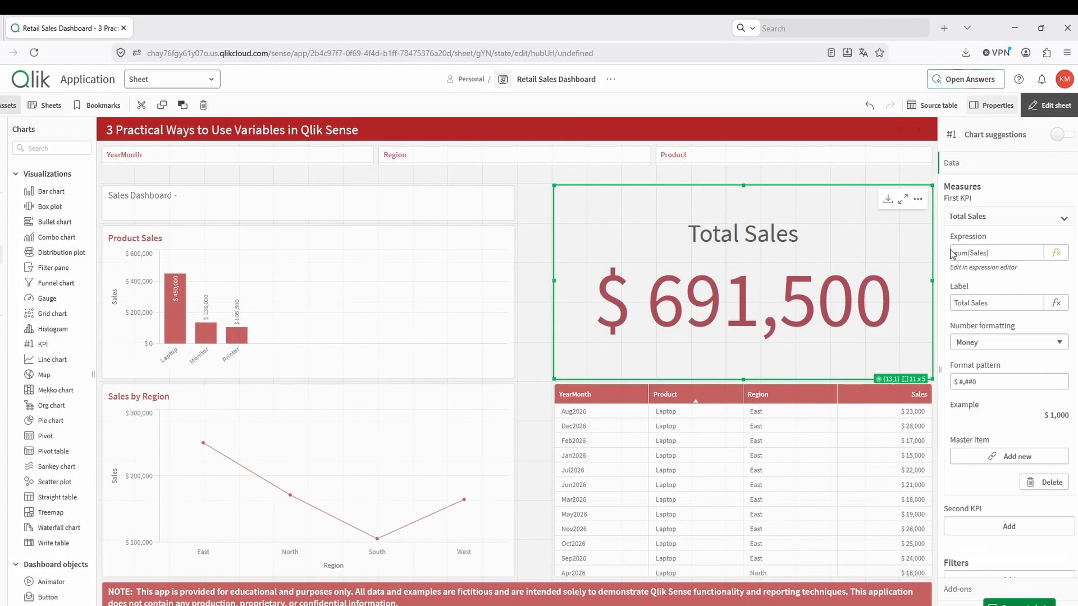
left_click(1056, 255)
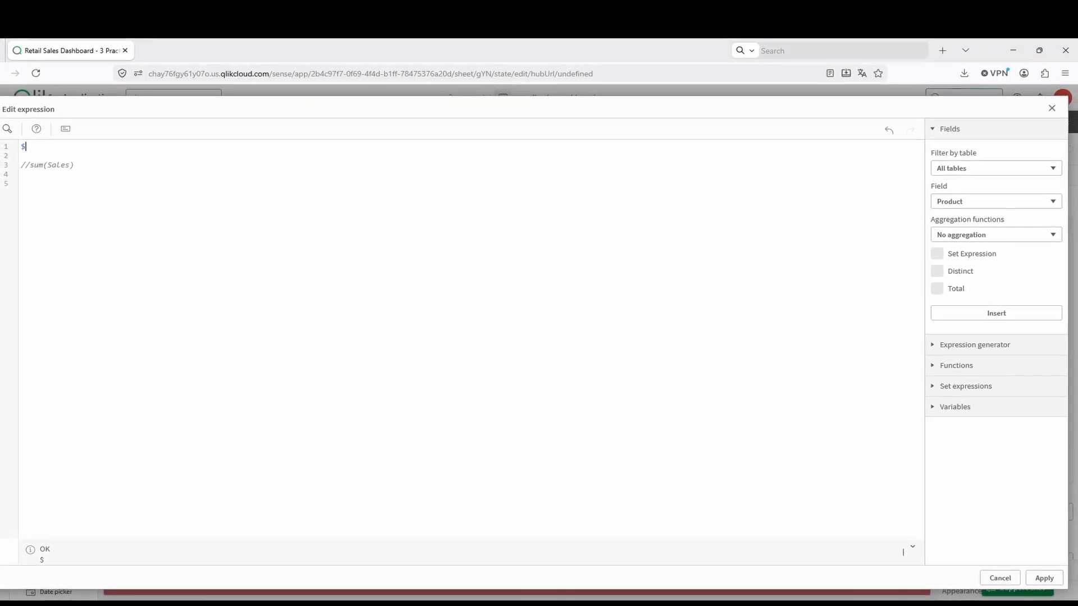
type("(")
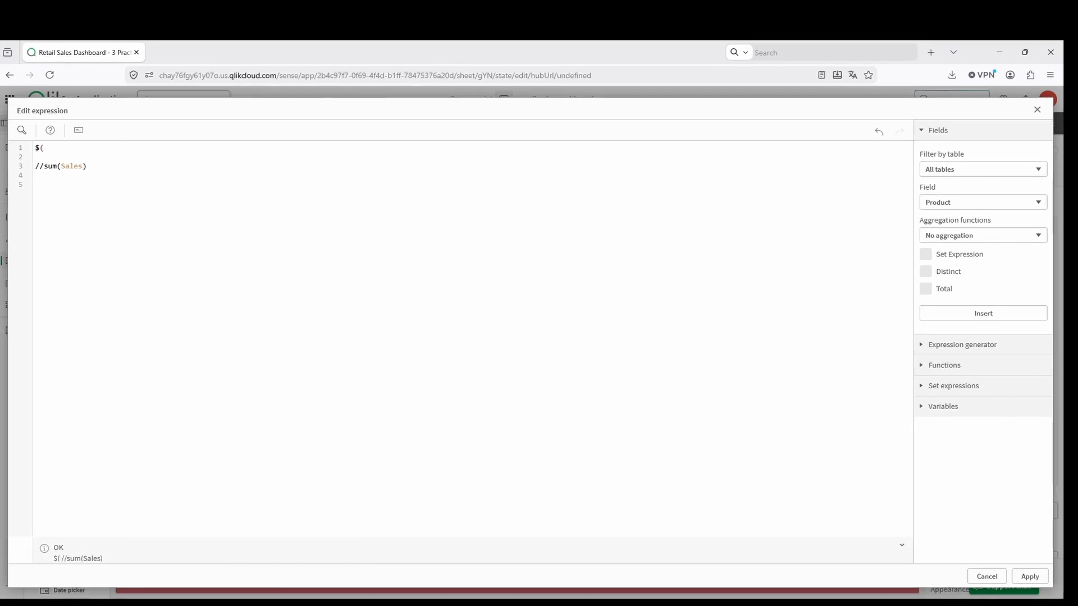
type("vt")
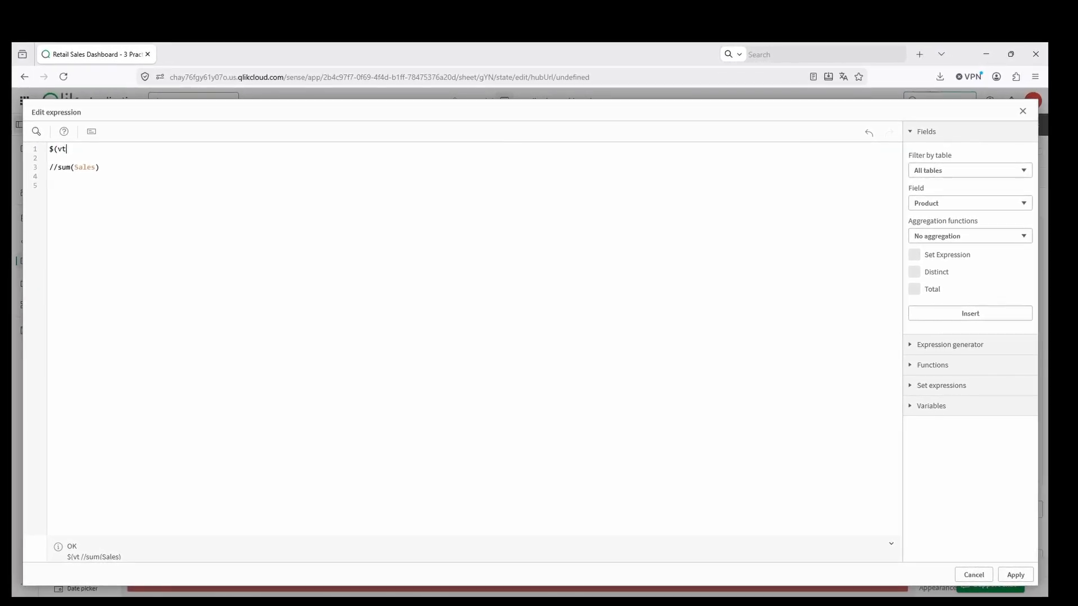
left_click(90, 162)
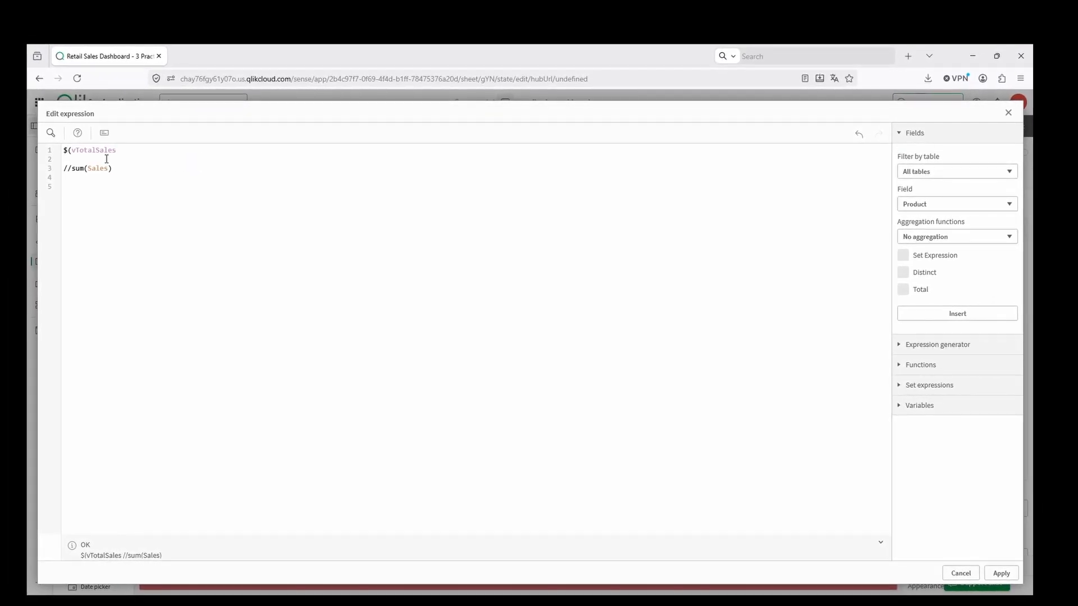
type(")")
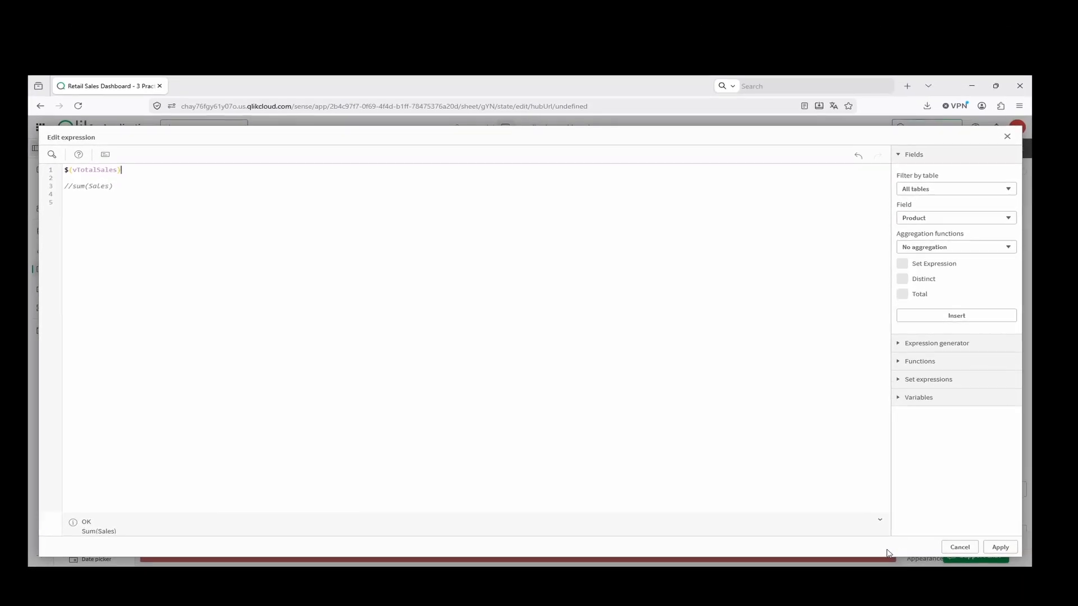
left_click(997, 530)
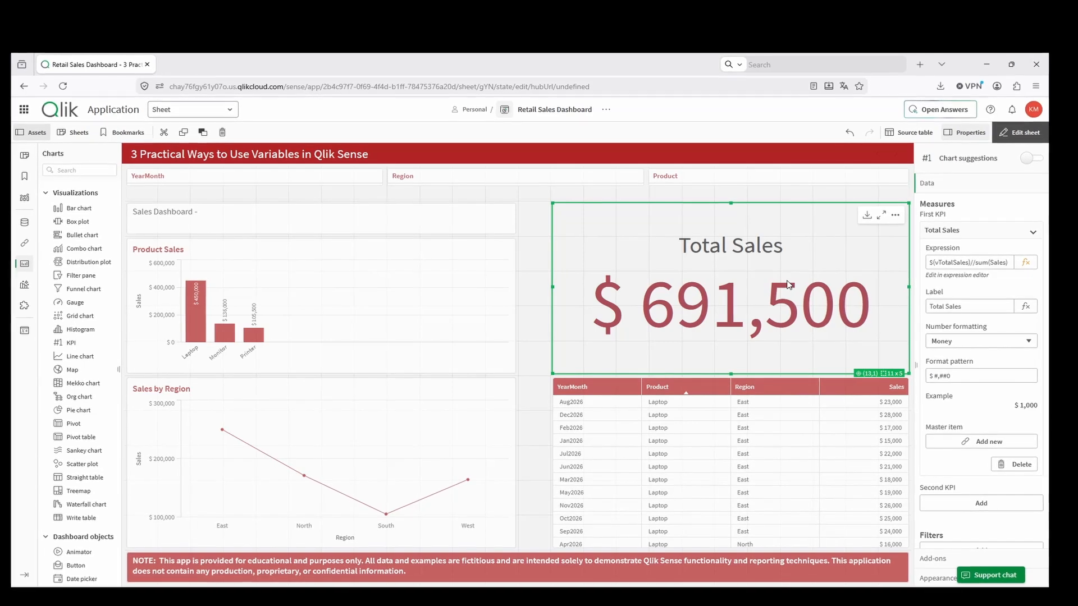
left_click(1019, 132)
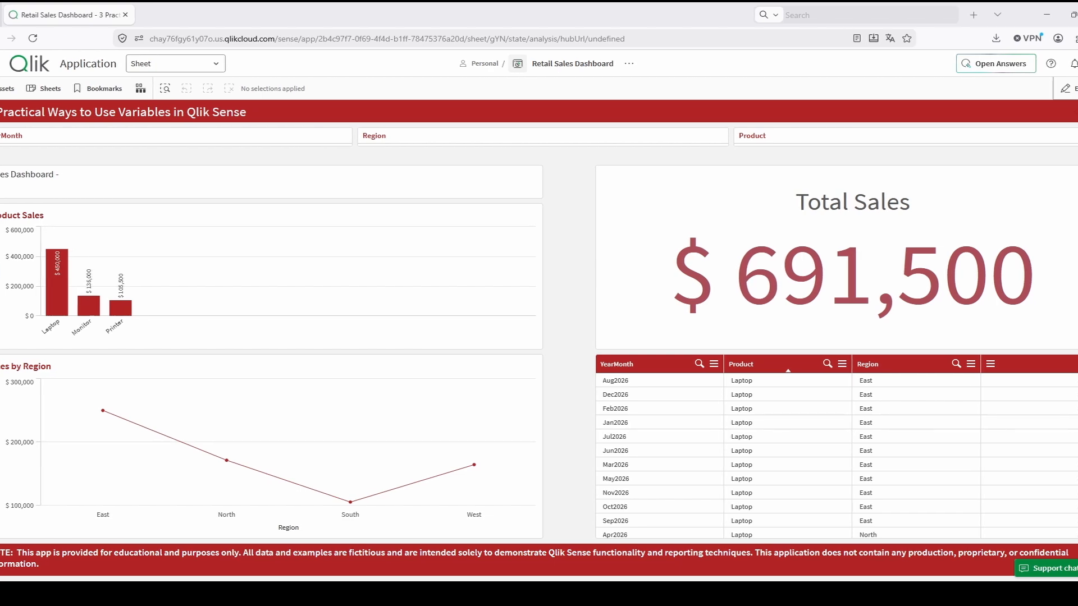
- Reopen the sheet for editing and create a variable named vSalesTarget with the definition 20000
left_click(1073, 89)
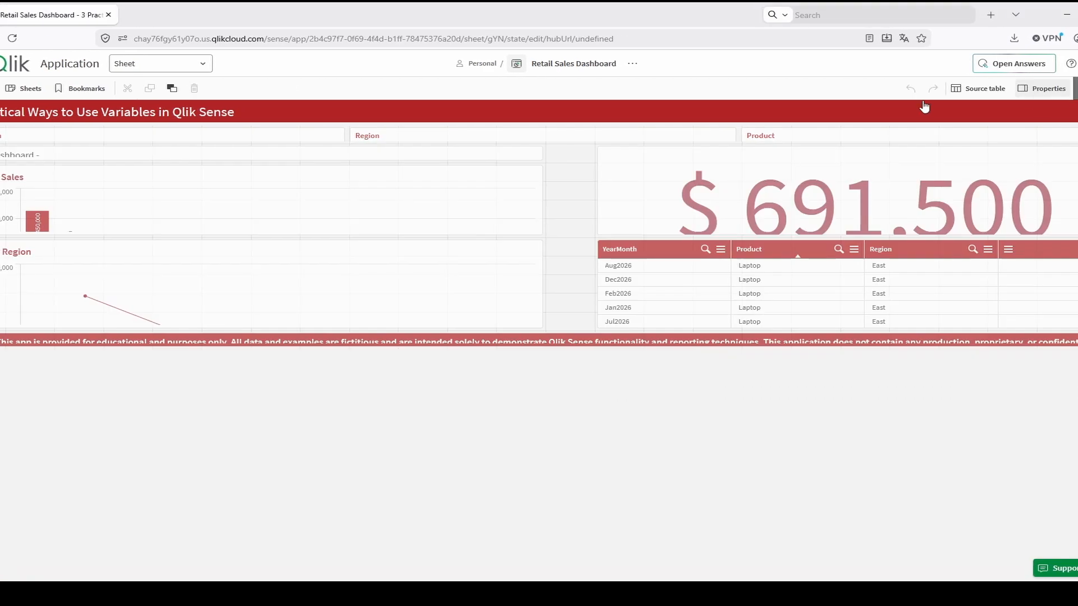
left_click(2, 569)
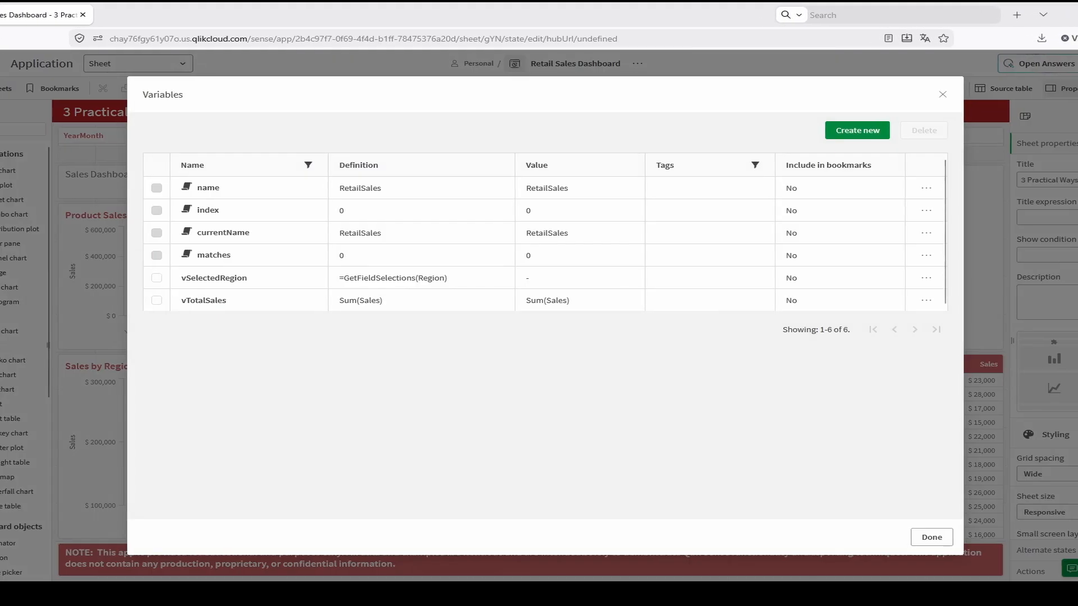
left_click(866, 130)
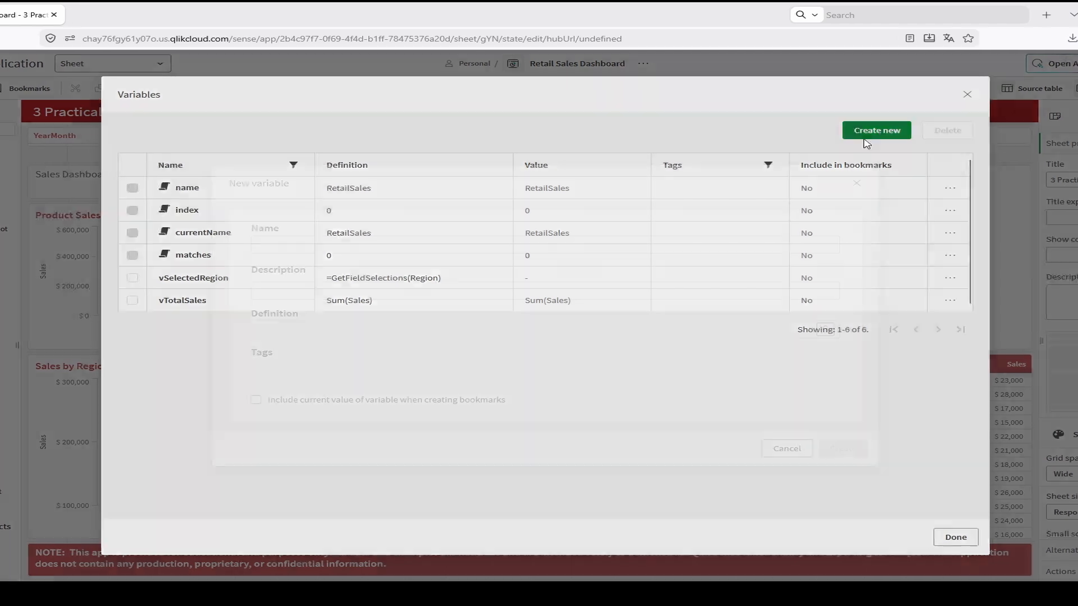
left_click(294, 240)
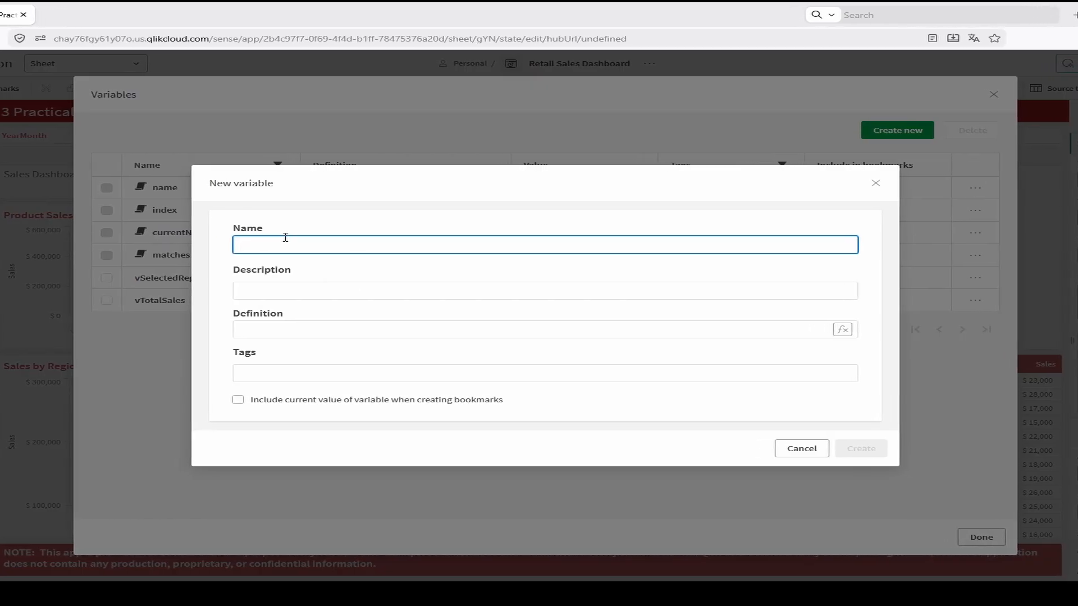
type("vSale")
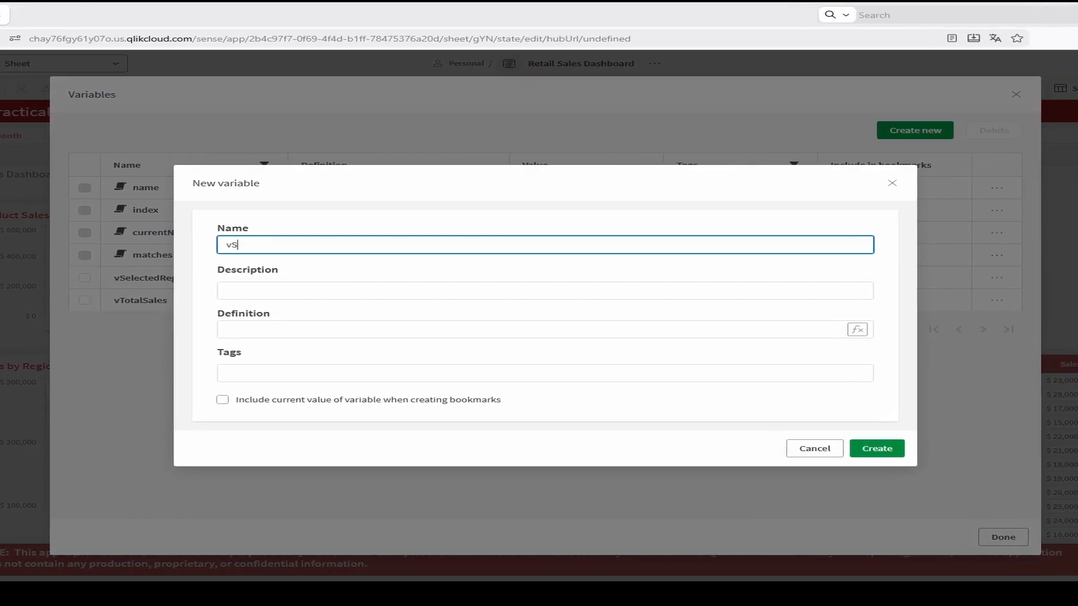
type("sTar")
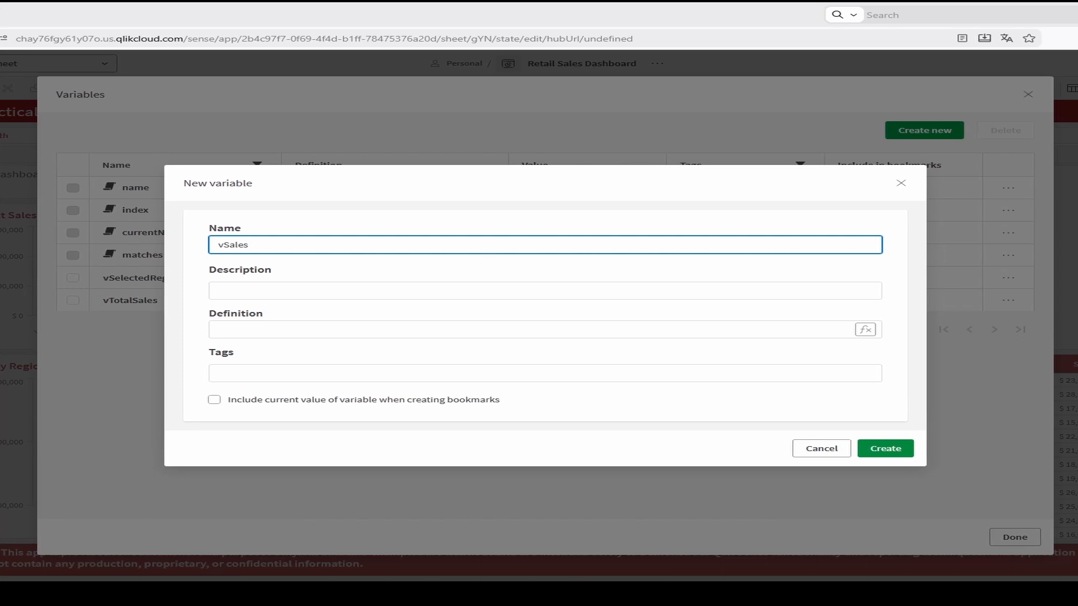
type("get")
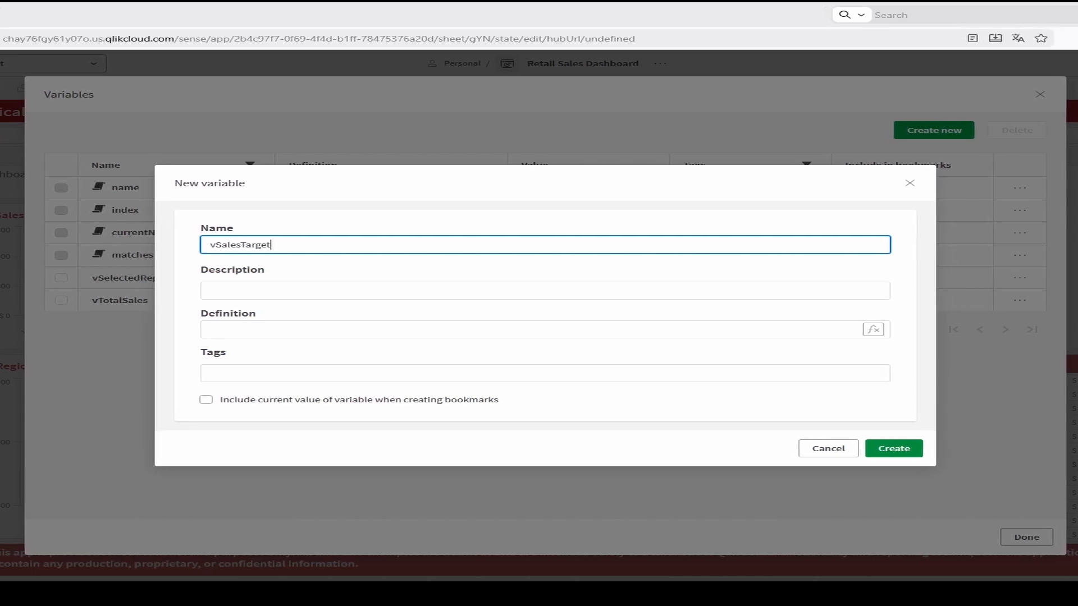
left_click(354, 331)
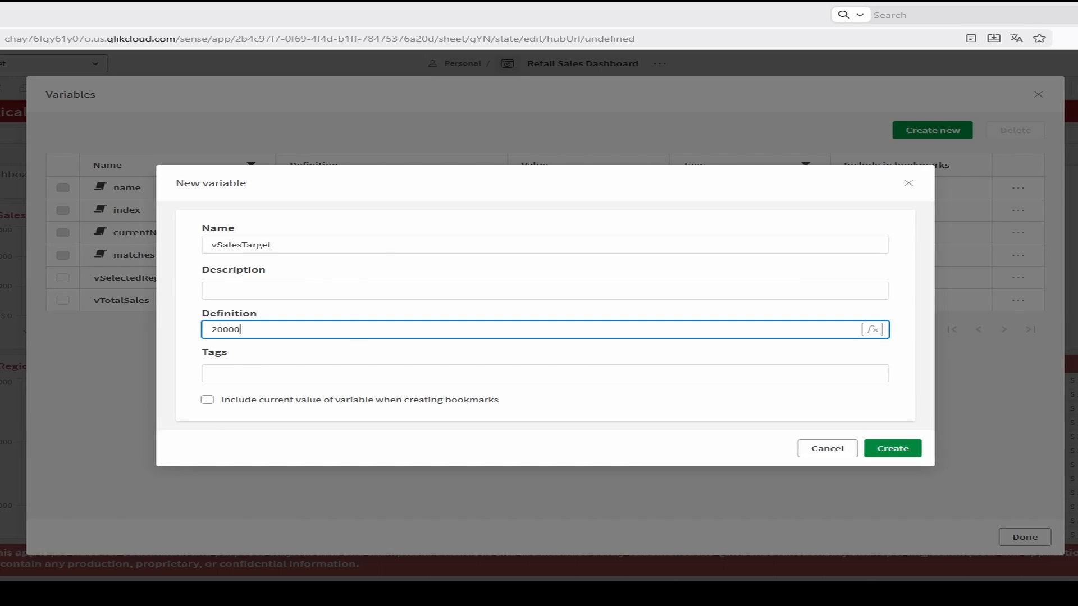
left_click(905, 449)
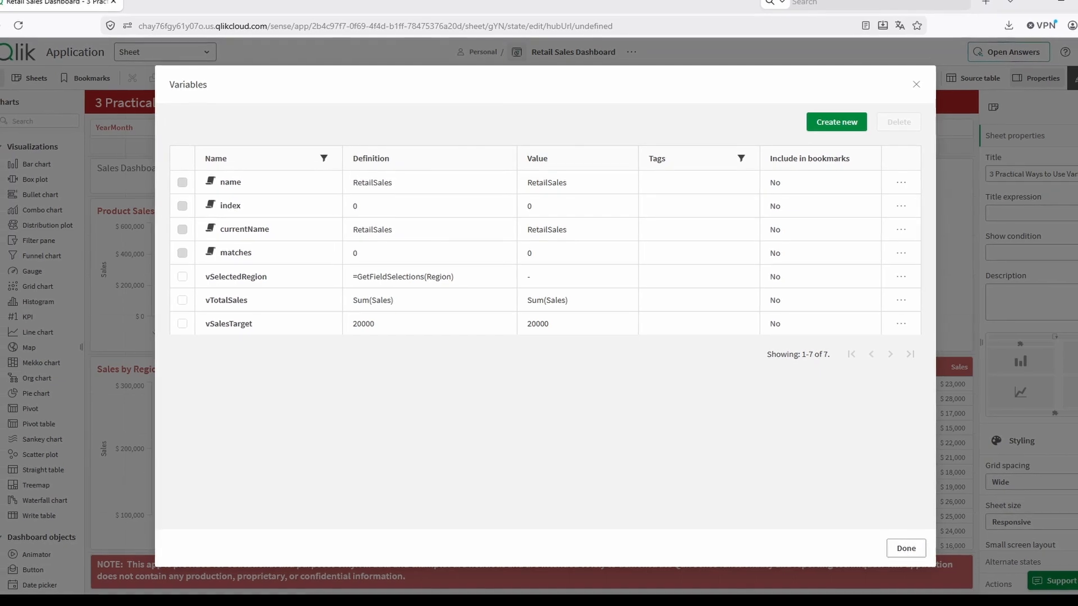
left_click(897, 550)
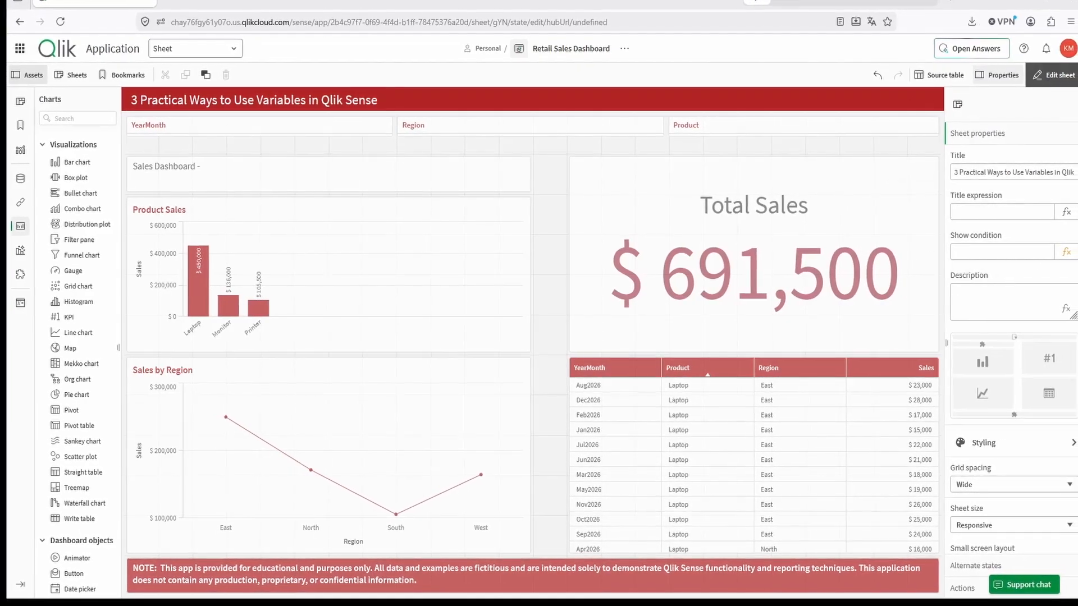
- Color the Total Sales KPI's background by the expression If(Sum(Sales) >= $(vSalesTarget), Green(), Red())
left_click(1069, 76)
left_click(1043, 74)
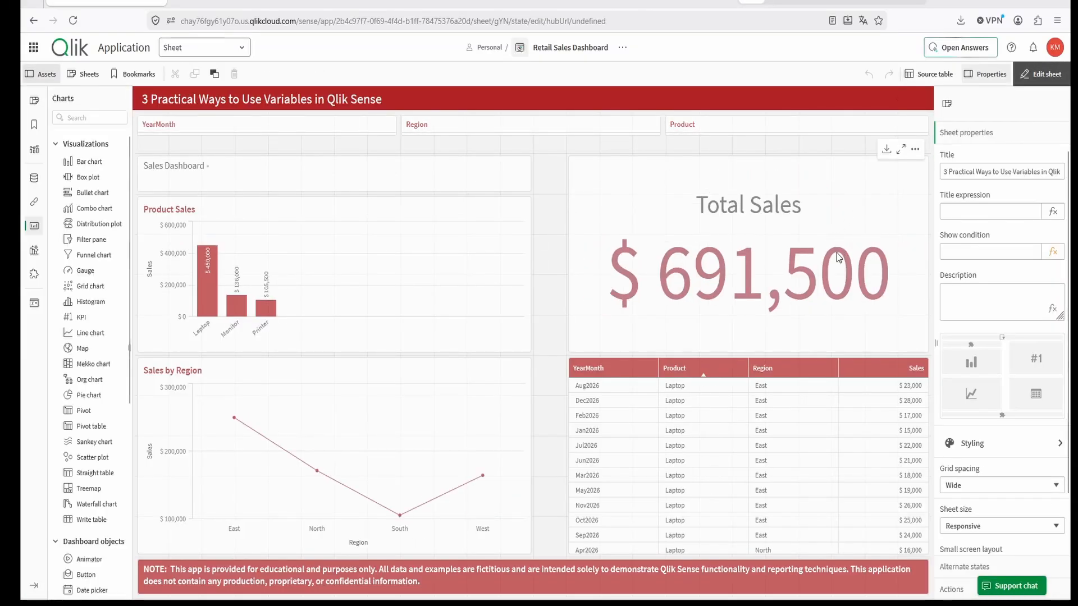
left_click(839, 257)
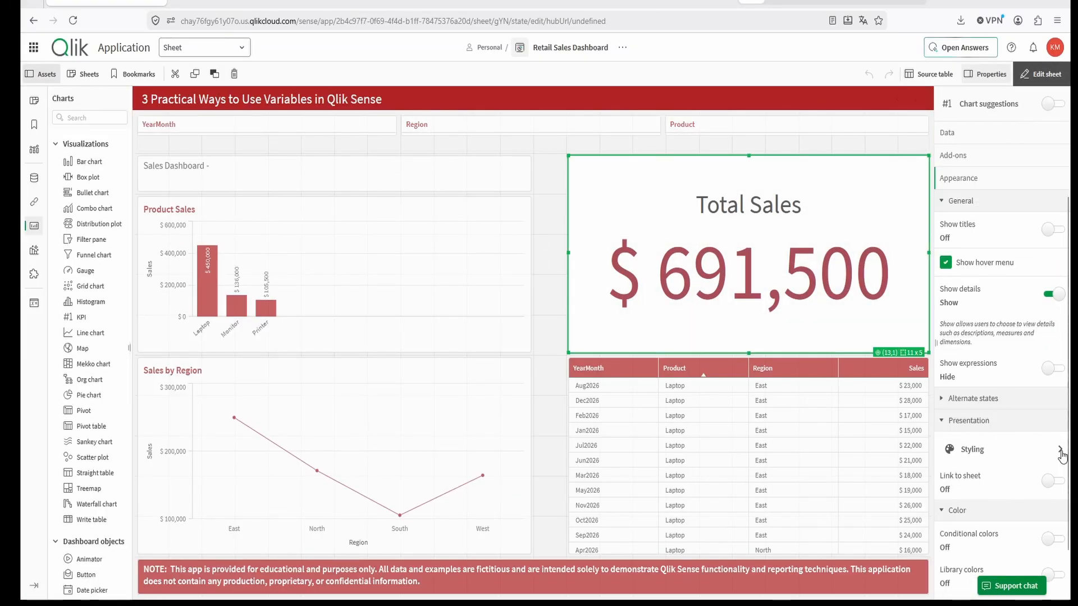
left_click(1061, 450)
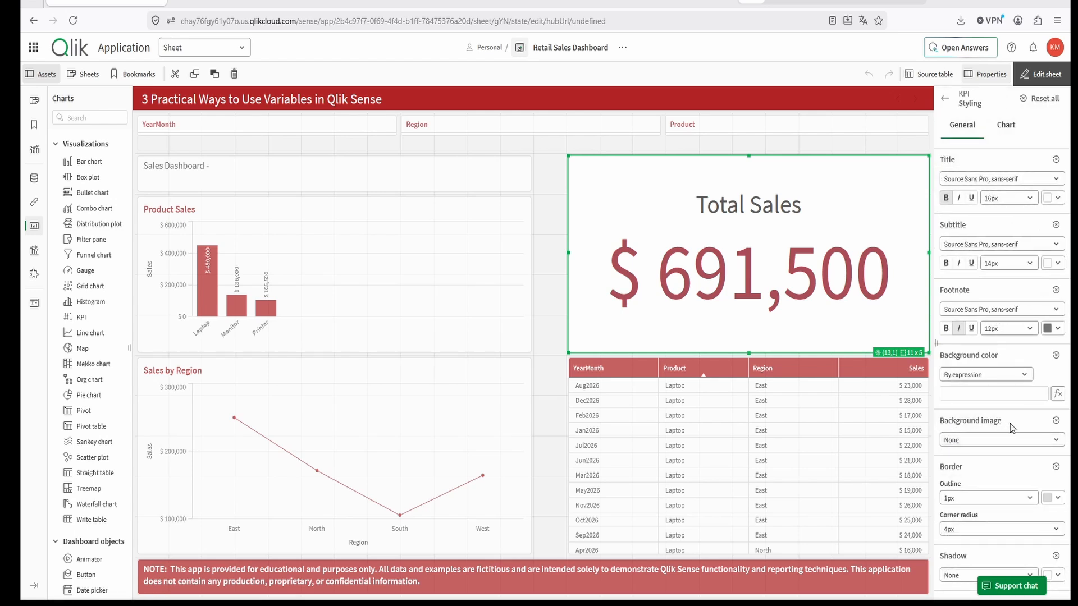
left_click(1029, 380)
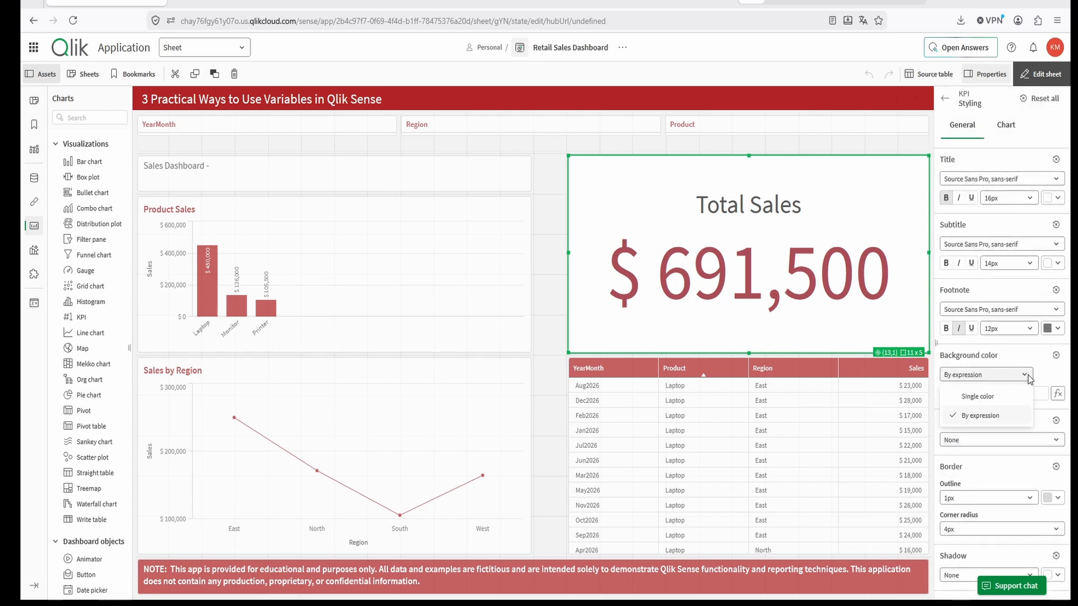
left_click(993, 414)
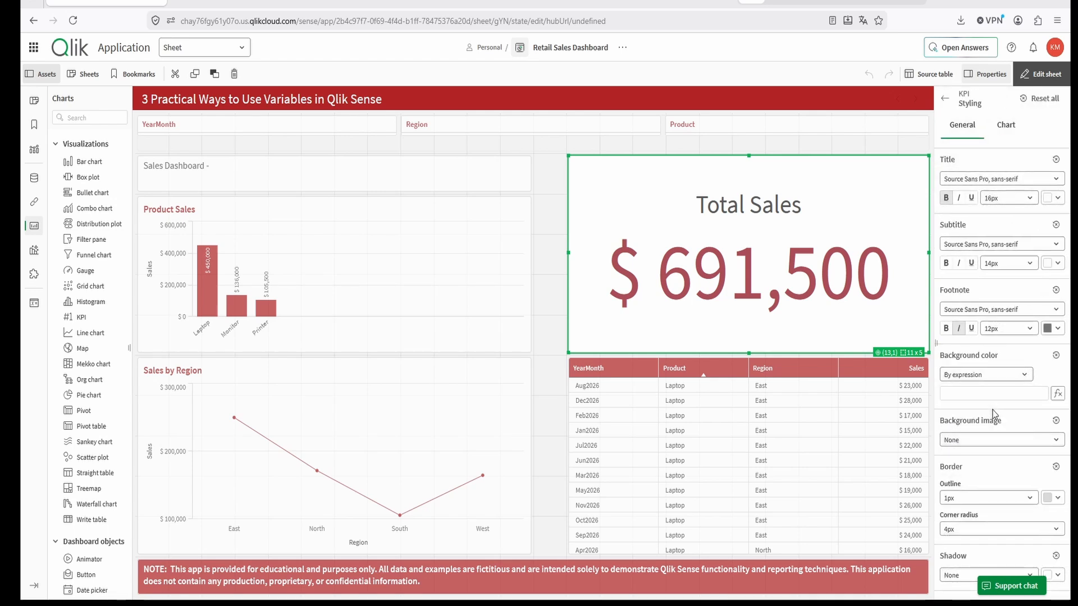
left_click(1055, 394)
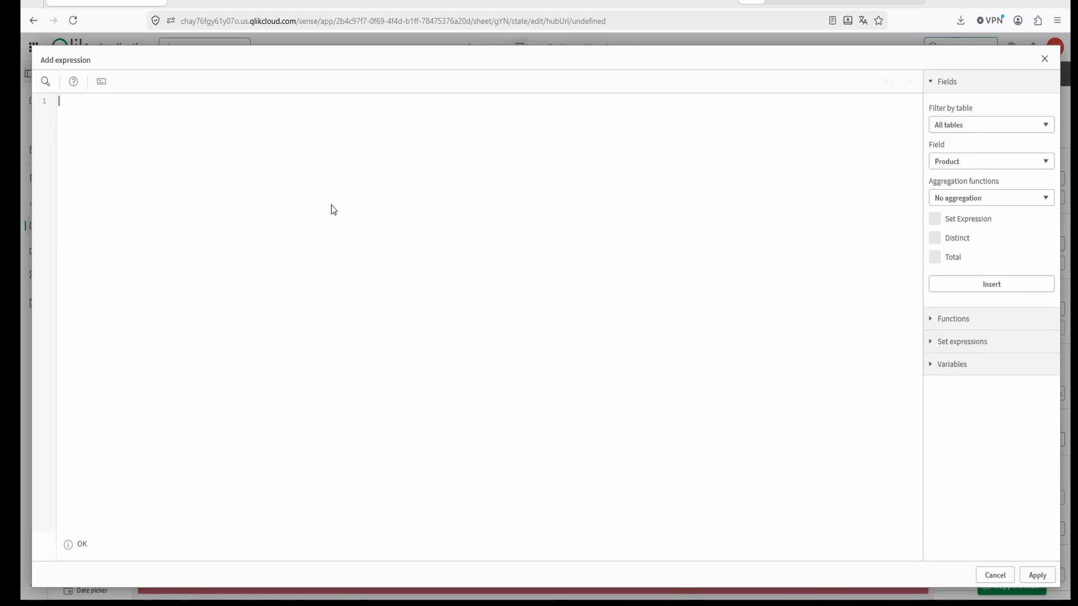
type("If( Sum(Sales) >= $(vSalesTarget), Green(), Red() )")
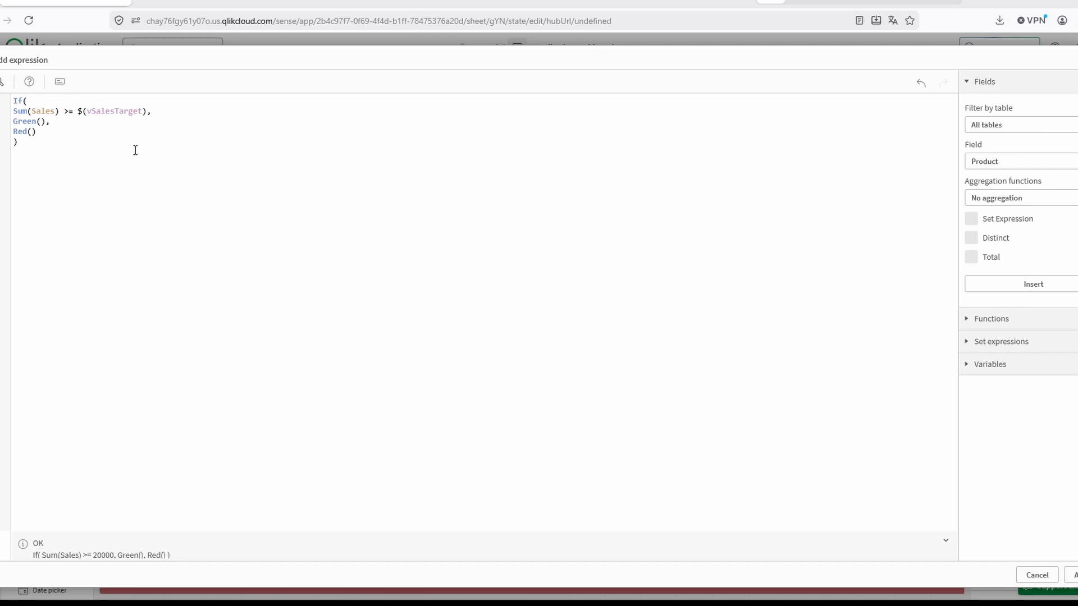
left_click(1073, 576)
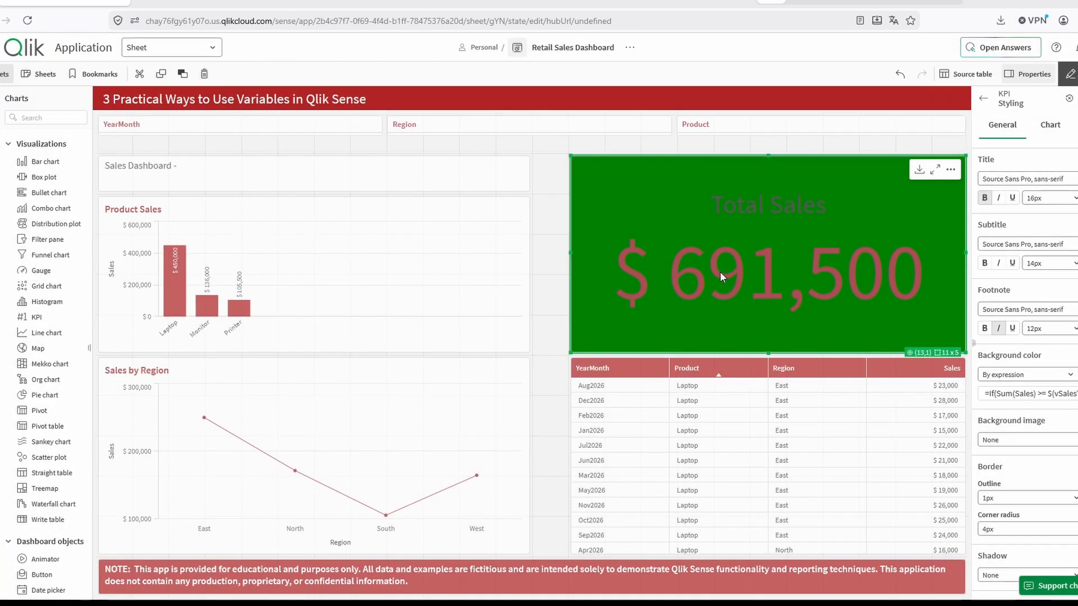